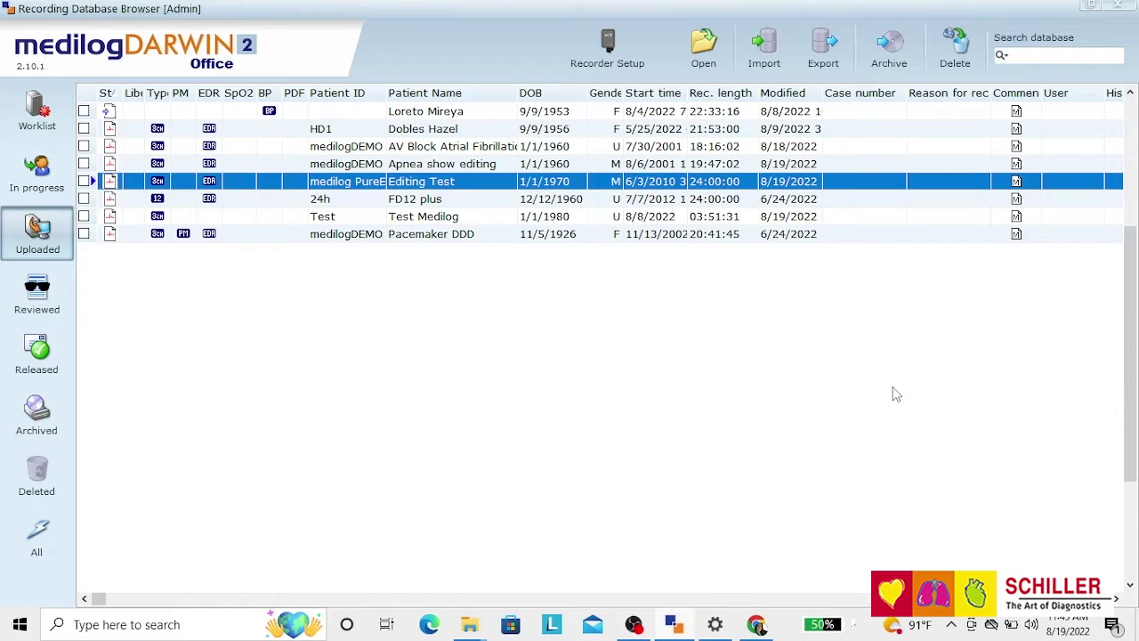
# Open the Editing Test recording from the Recording Database Browser
pyautogui.doubleClick(428, 182)
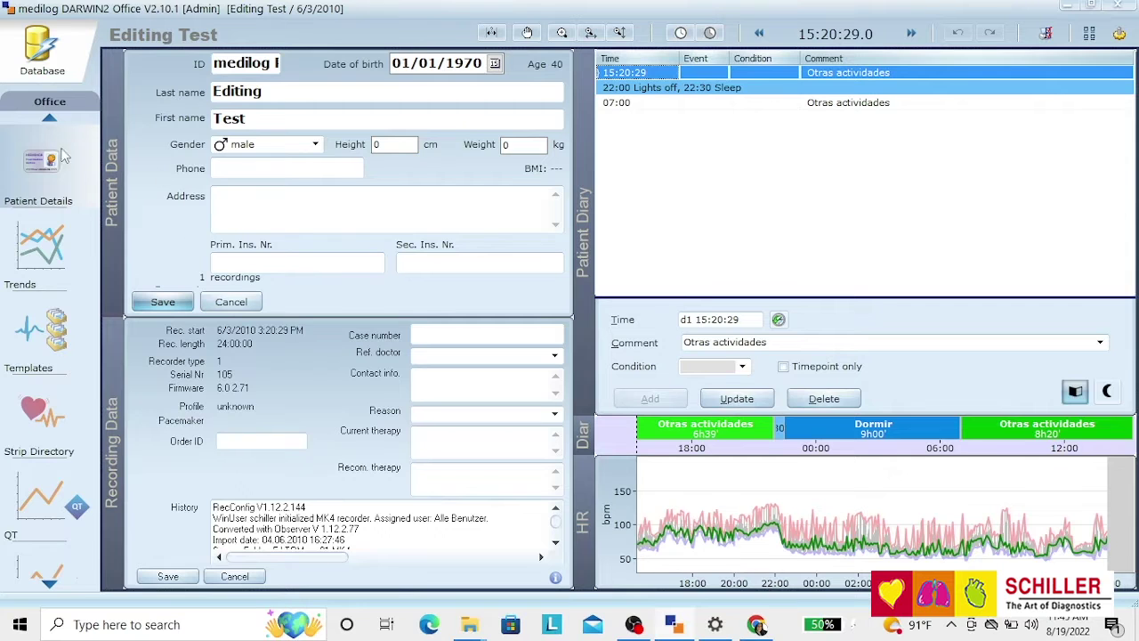
# In the Templates view, merge the N 1921 template into N 98215, giving one N template of 100136 beats
pyautogui.click(33, 332)
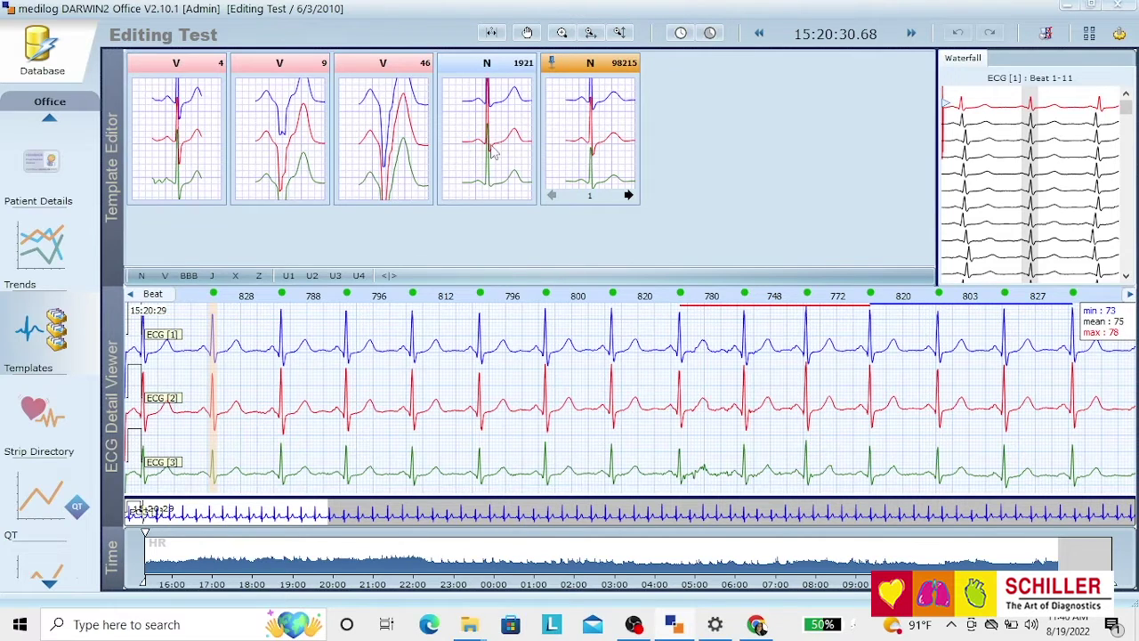
pyautogui.moveTo(488, 125); pyautogui.dragTo(581, 132)
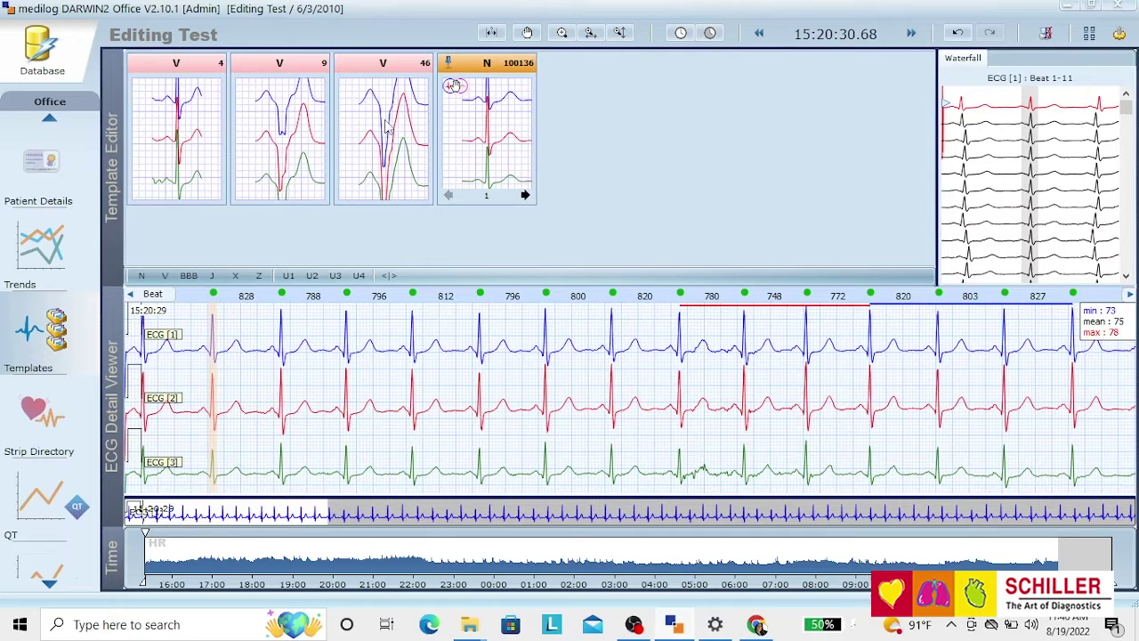
# Review the four beats of the V 4 template, relabel it as Normal beat and merge it into N
pyautogui.click(188, 143)
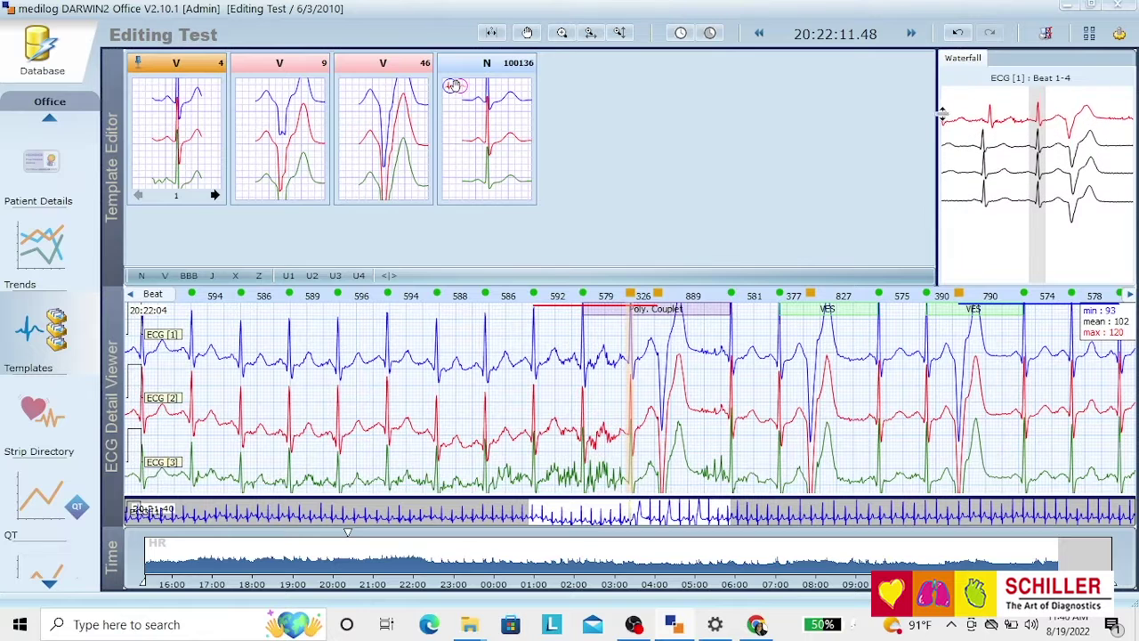
pyautogui.click(1038, 148)
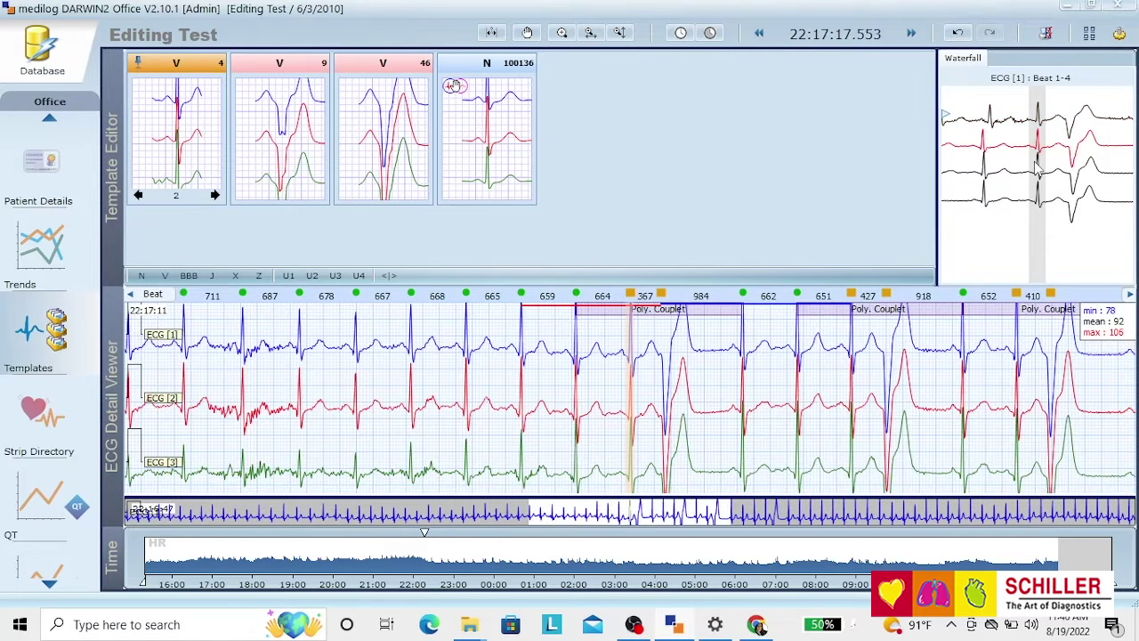
pyautogui.click(1040, 171)
pyautogui.click(1043, 201)
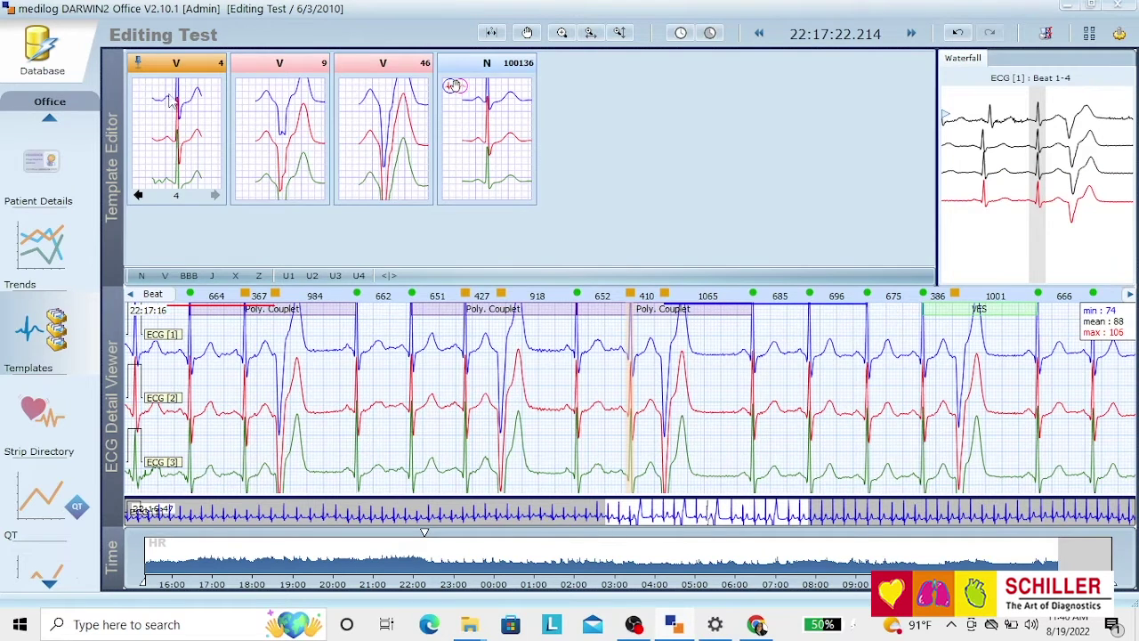
pyautogui.rightClick(168, 97)
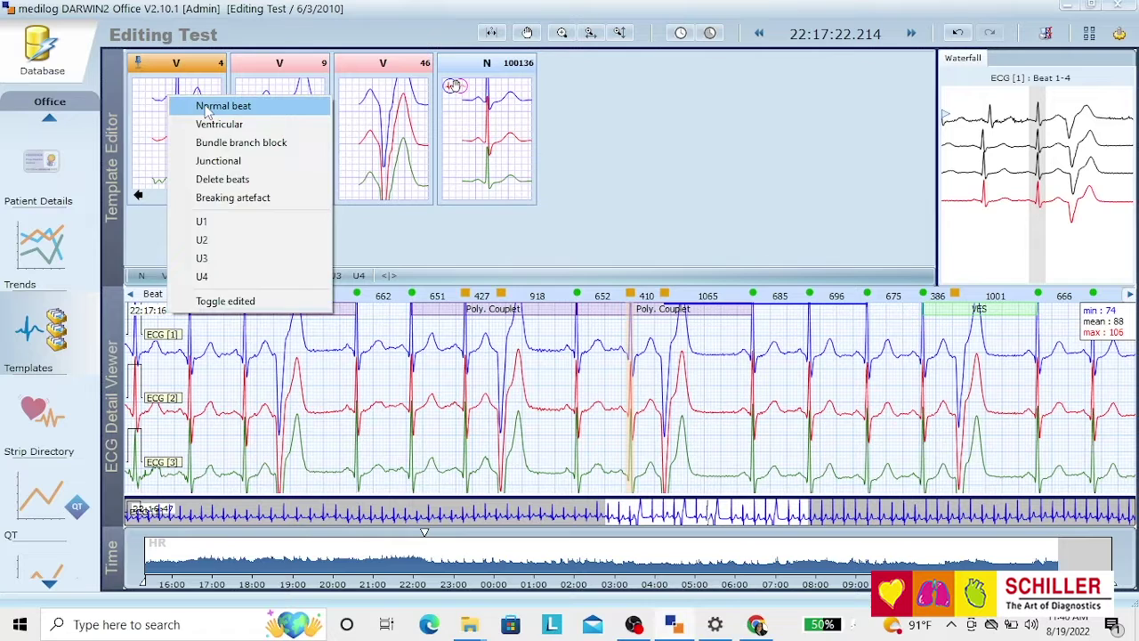
pyautogui.click(199, 105)
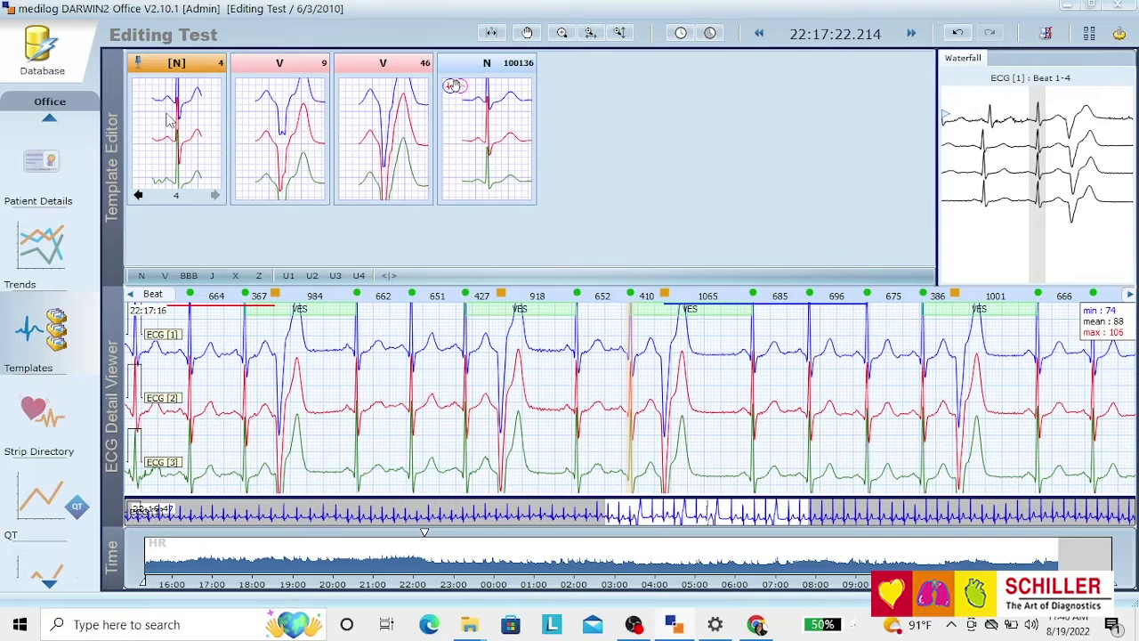
pyautogui.moveTo(169, 122); pyautogui.dragTo(478, 120)
# Compare the V 9 and V 46 templates, then merge V 9 into V 46
pyautogui.click(300, 122)
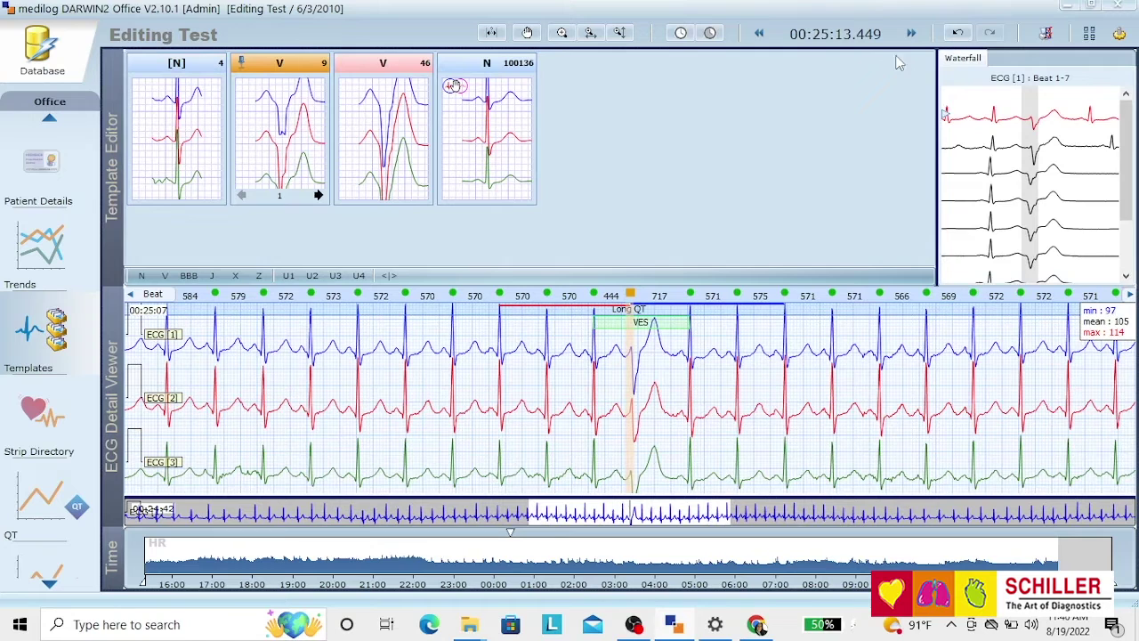
pyautogui.click(383, 147)
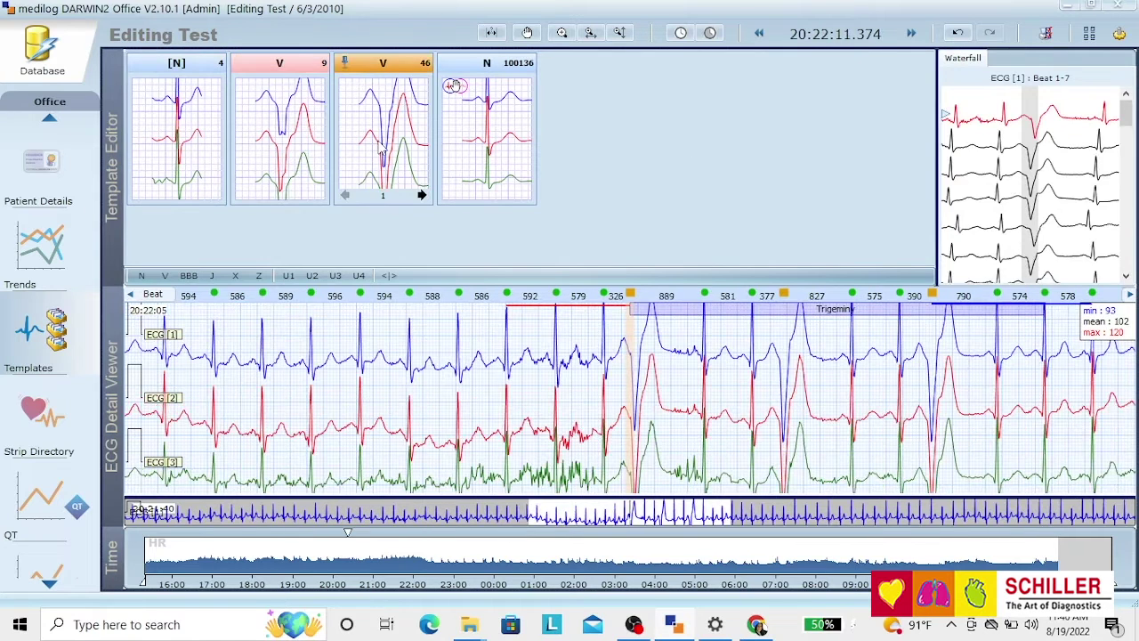
pyautogui.click(303, 150)
pyautogui.moveTo(287, 147); pyautogui.dragTo(156, 114)
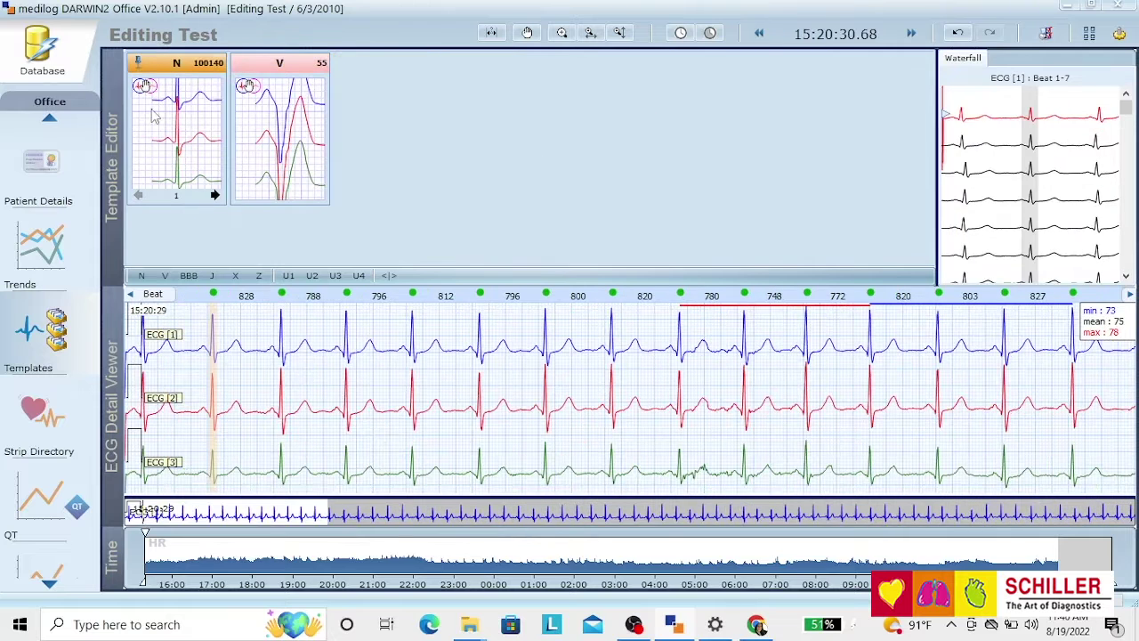
# Open the Strip Directory and view both Trigeminy episodes in ECG detail
pyautogui.click(44, 415)
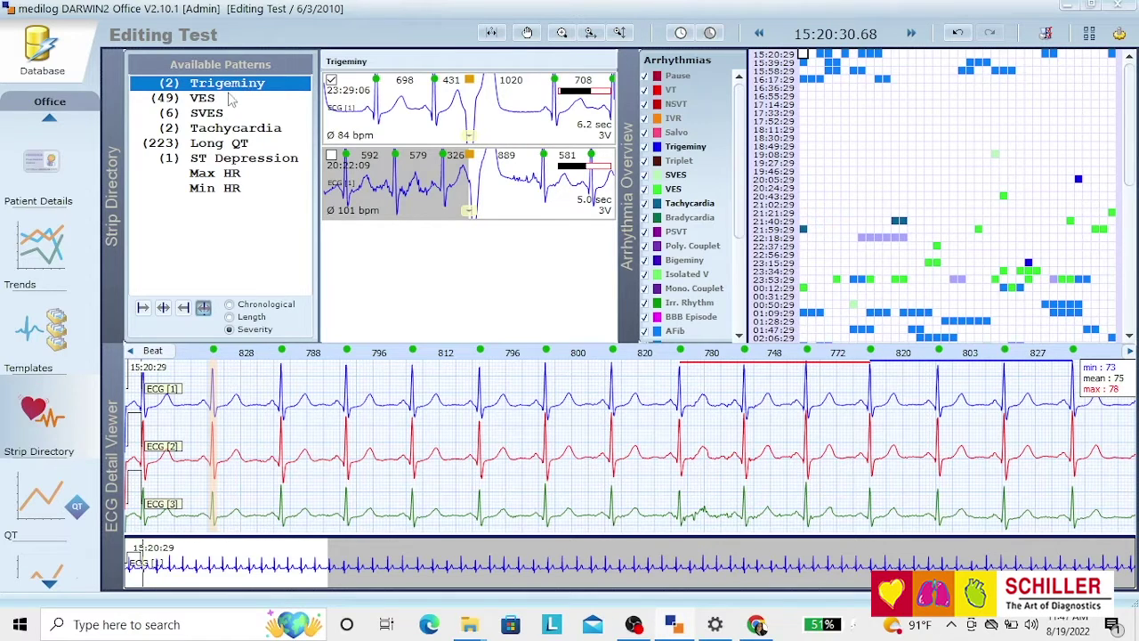
pyautogui.click(478, 107)
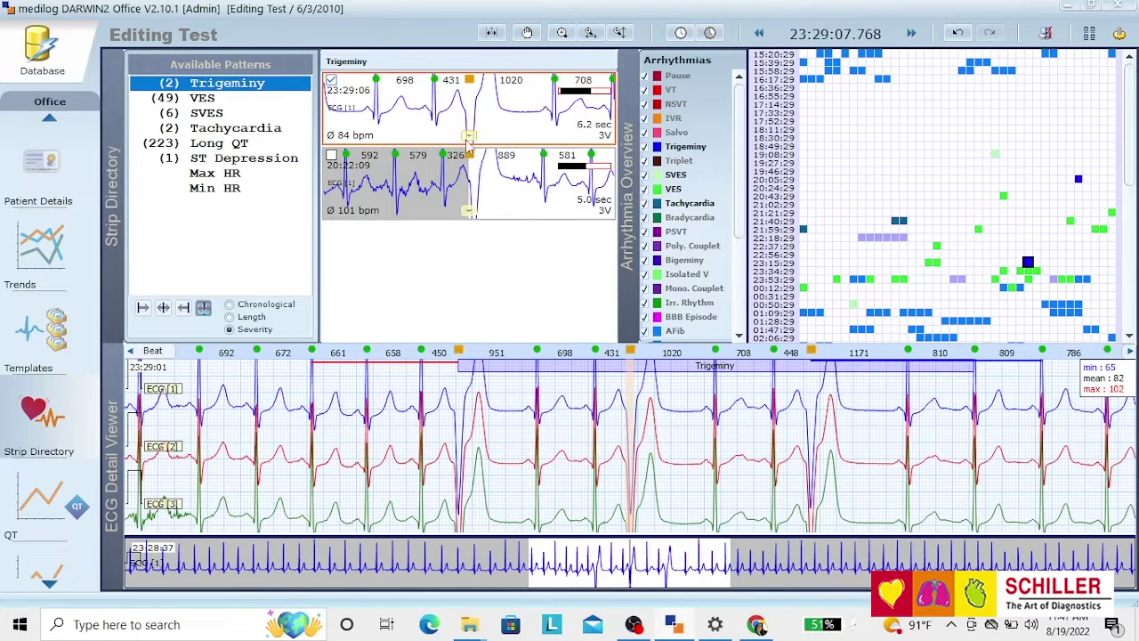
pyautogui.click(478, 185)
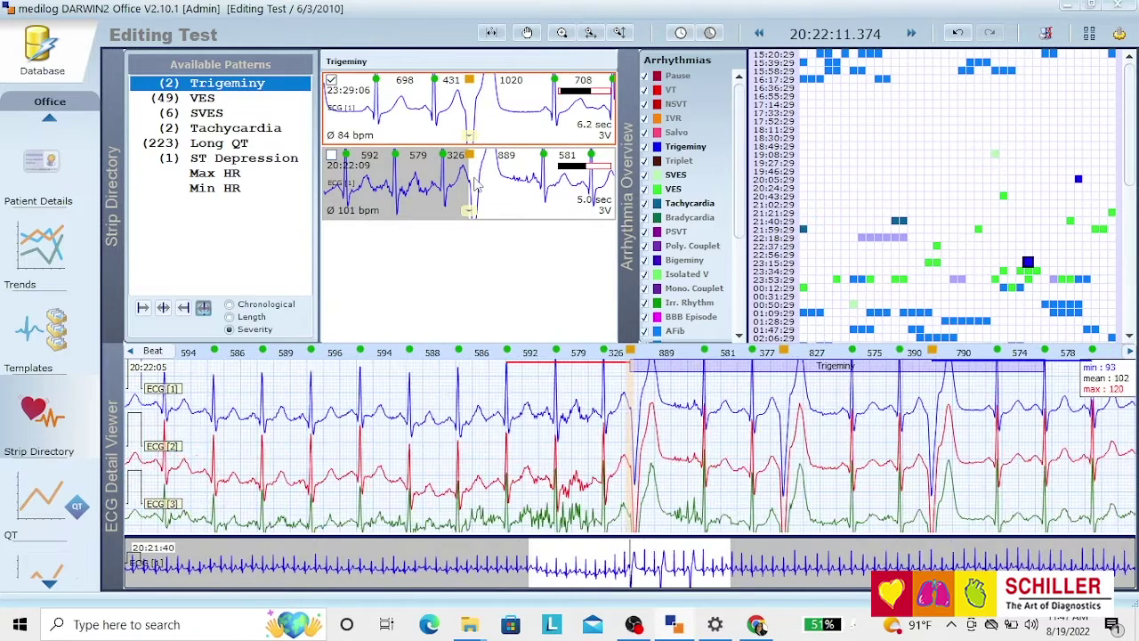
# Review the VES, SVES, Tachycardia, Long QT, ST Depression and Max HR strip lists
pyautogui.click(203, 98)
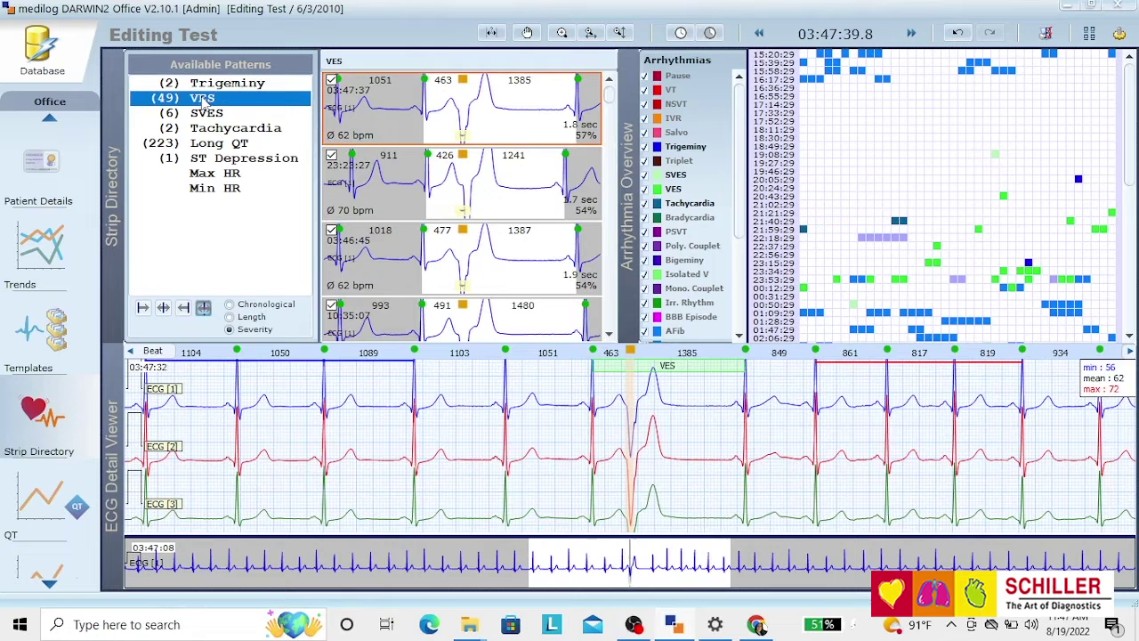
pyautogui.click(206, 113)
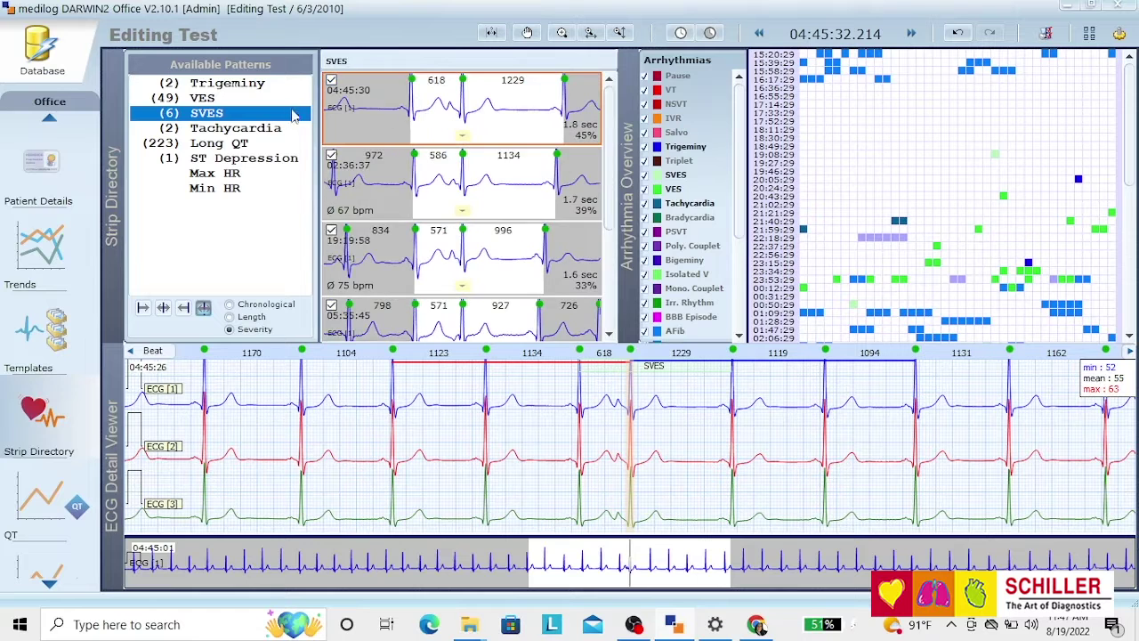
pyautogui.click(470, 196)
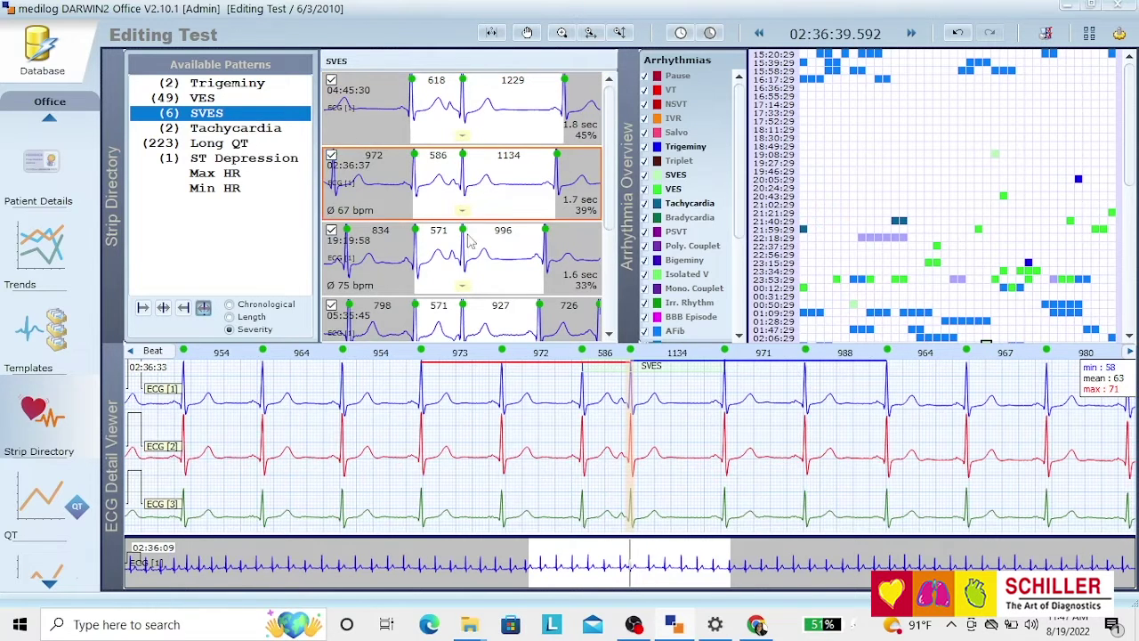
pyautogui.click(471, 270)
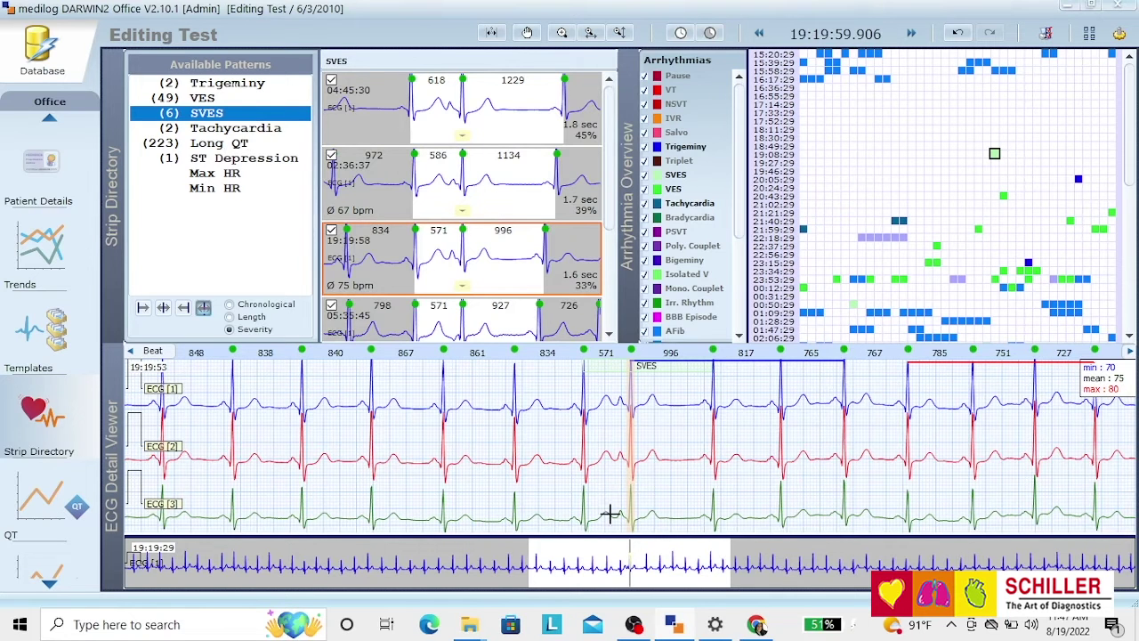
pyautogui.click(233, 129)
pyautogui.click(220, 144)
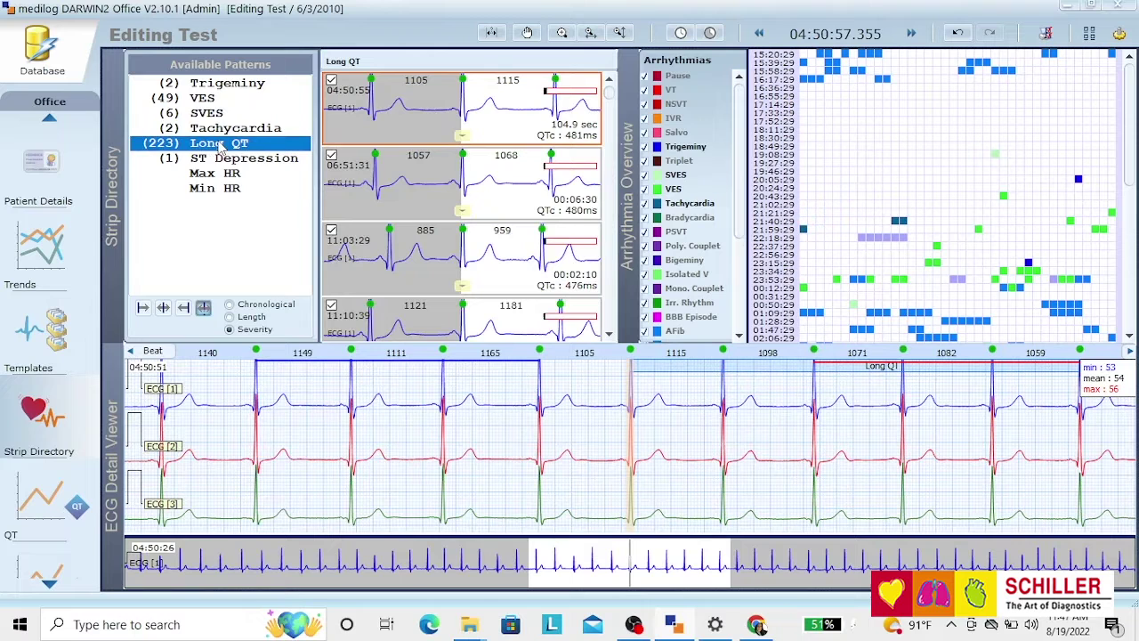
pyautogui.click(230, 159)
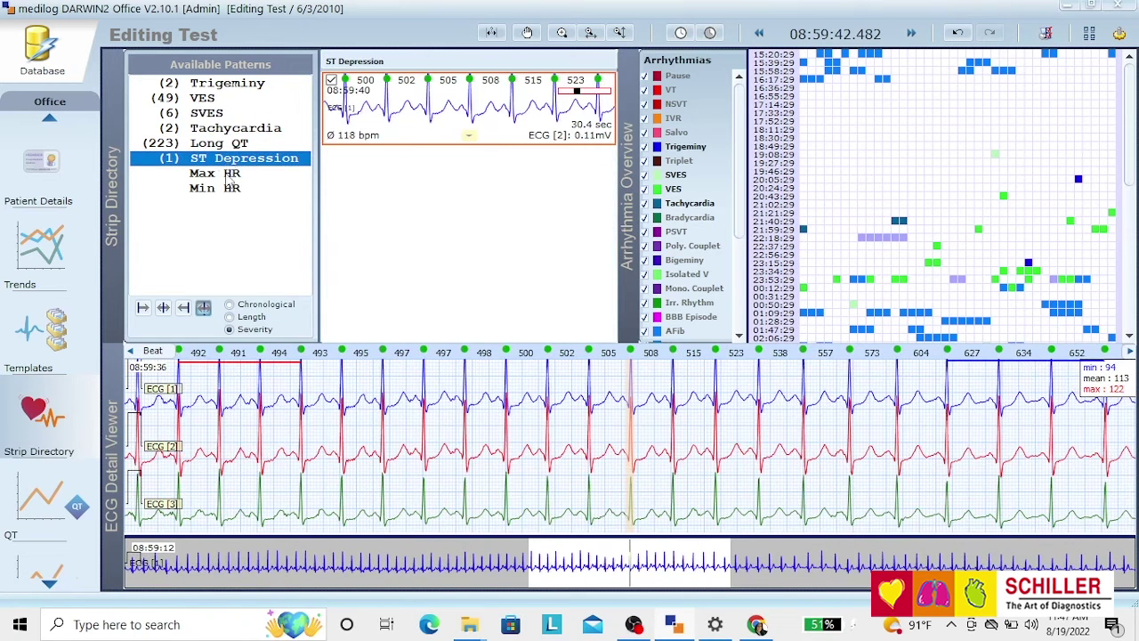
pyautogui.click(218, 174)
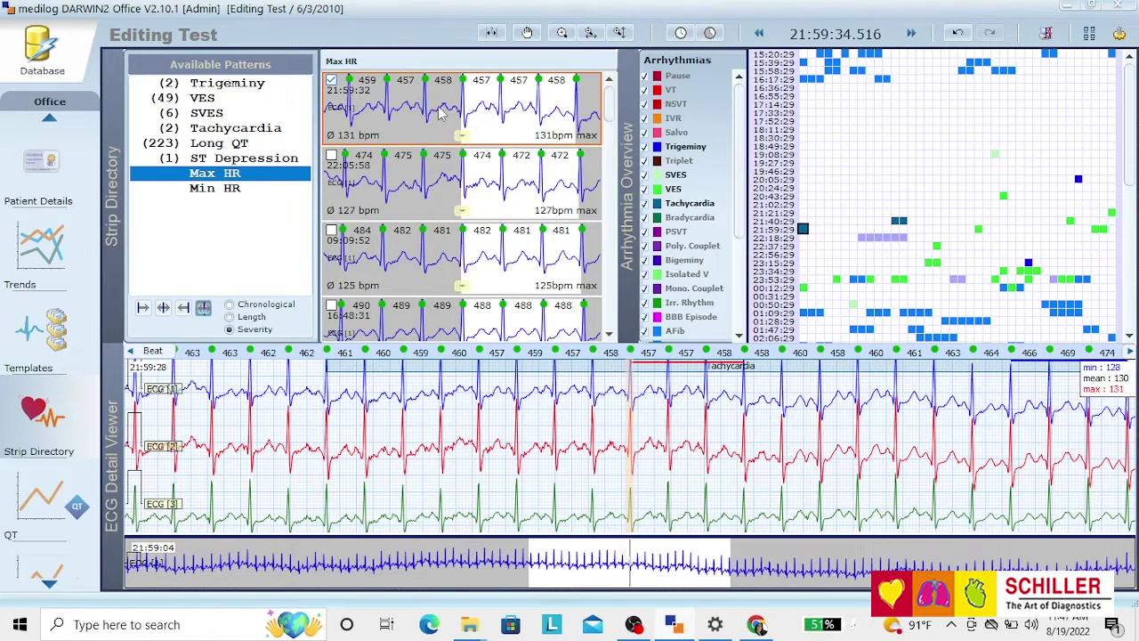
# Mark a beat in the tachycardia run as the 131 bpm maximum heart rate
pyautogui.click(567, 427)
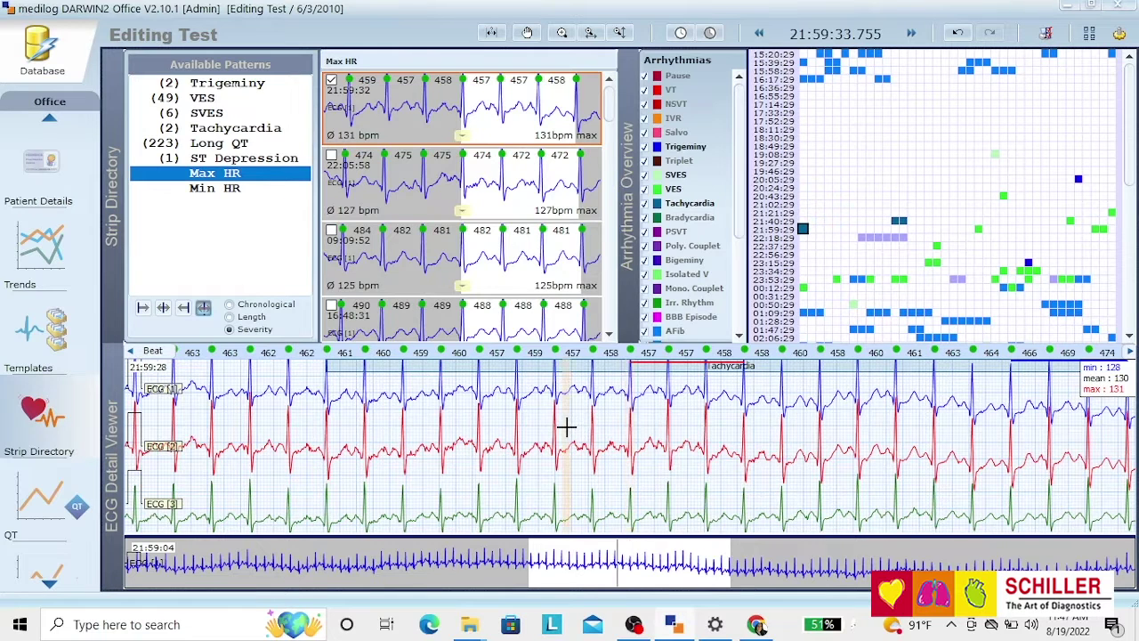
pyautogui.rightClick(567, 427)
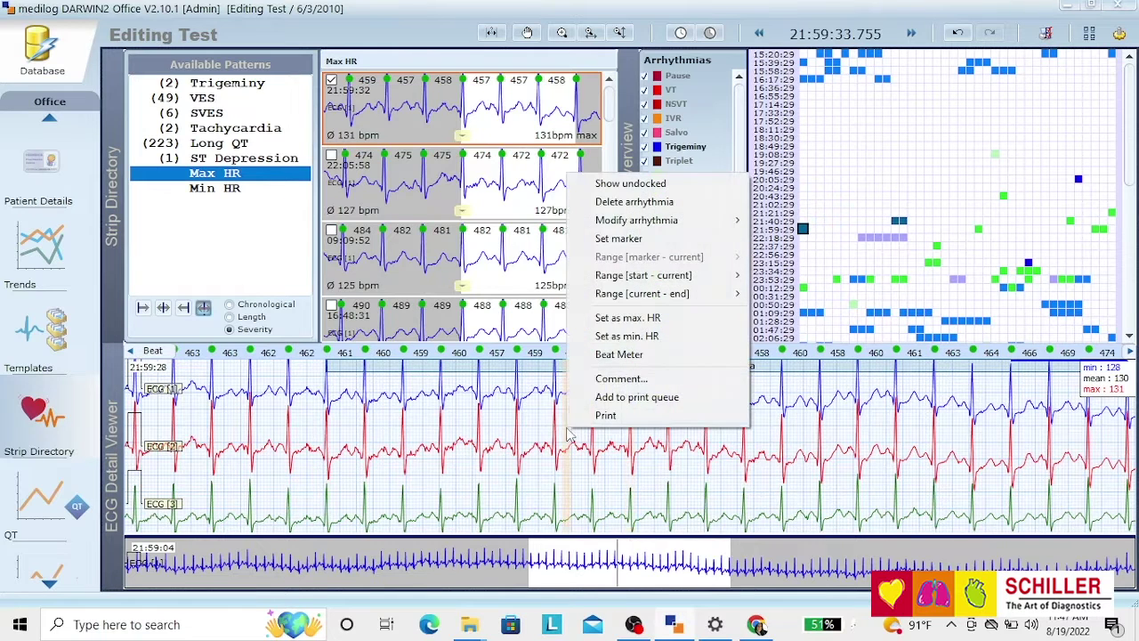
pyautogui.click(641, 318)
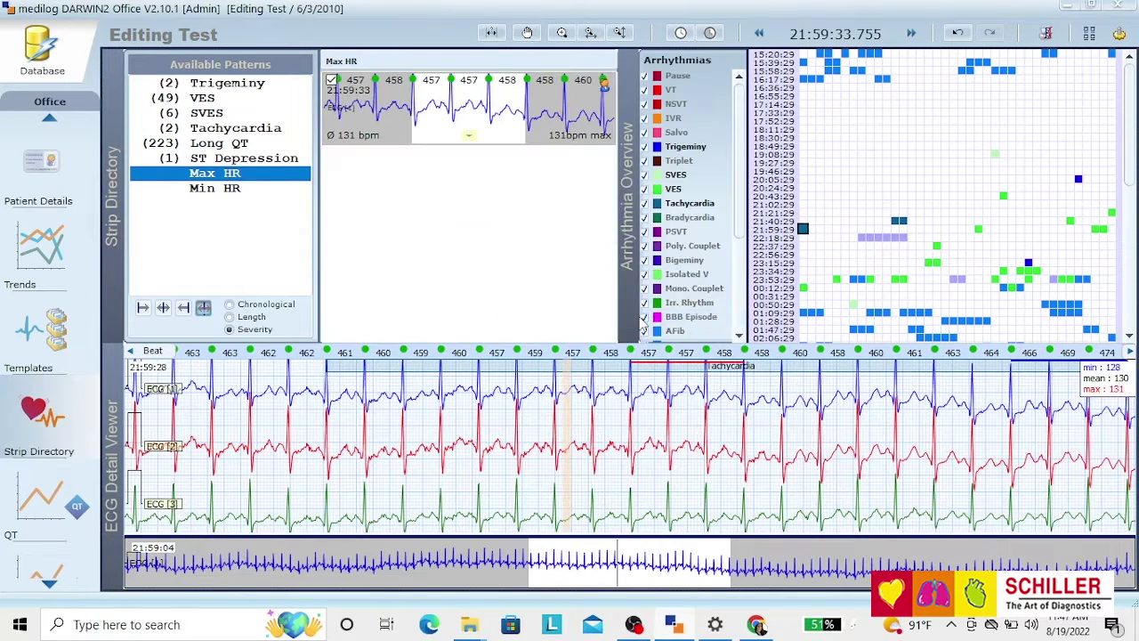
# From the Min HR strips, set a beat as the 47 bpm minimum heart rate, then return to Trigeminy
pyautogui.click(219, 192)
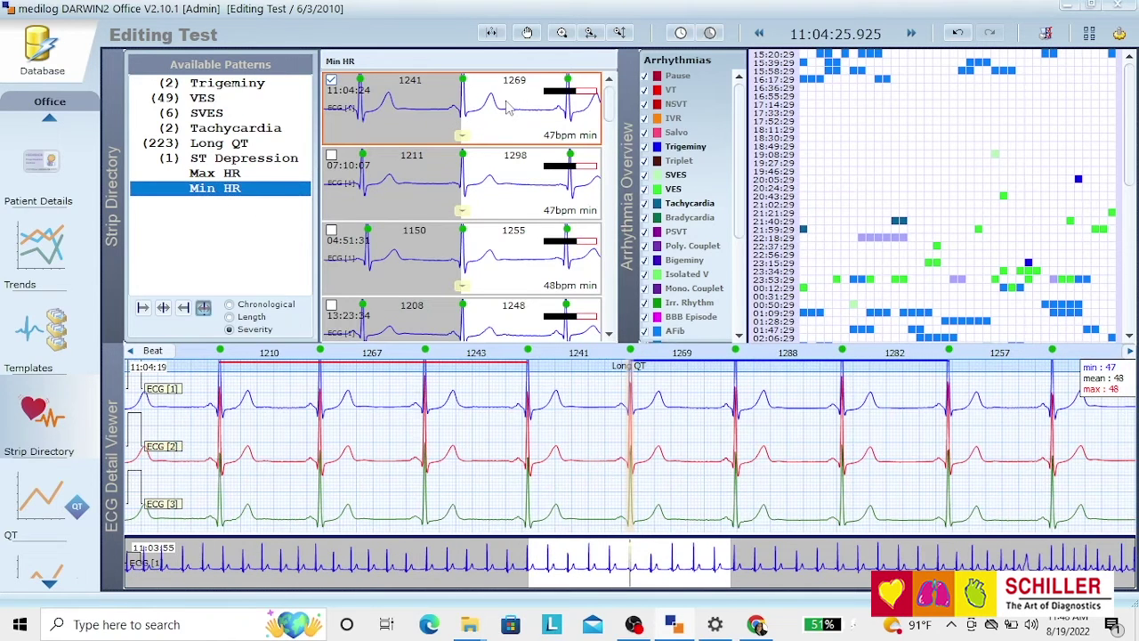
pyautogui.rightClick(572, 431)
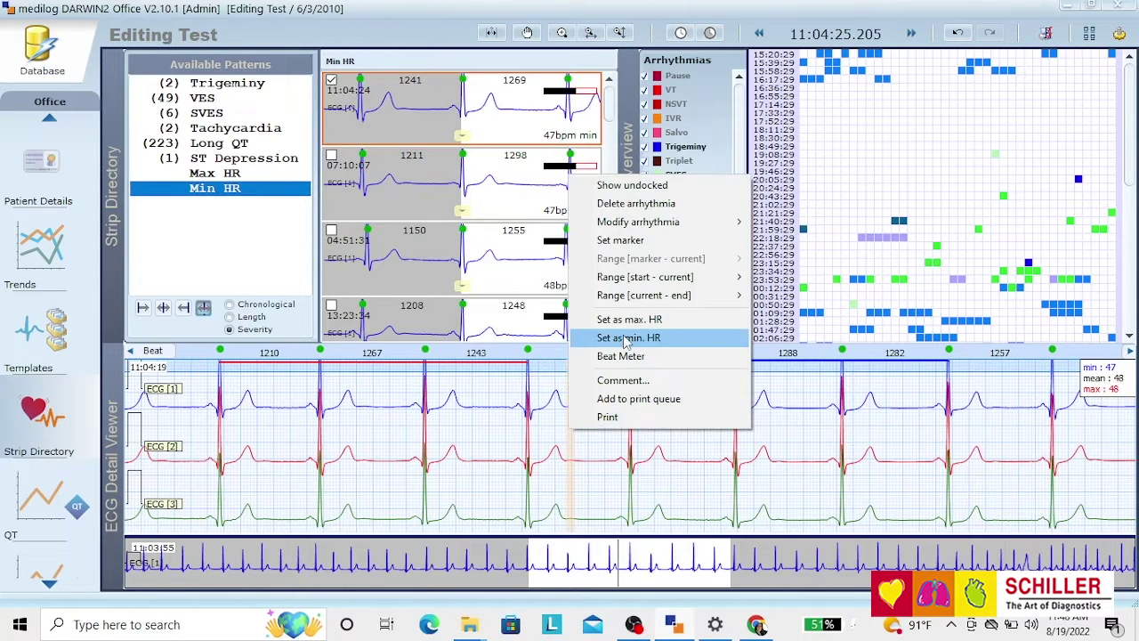
pyautogui.click(627, 338)
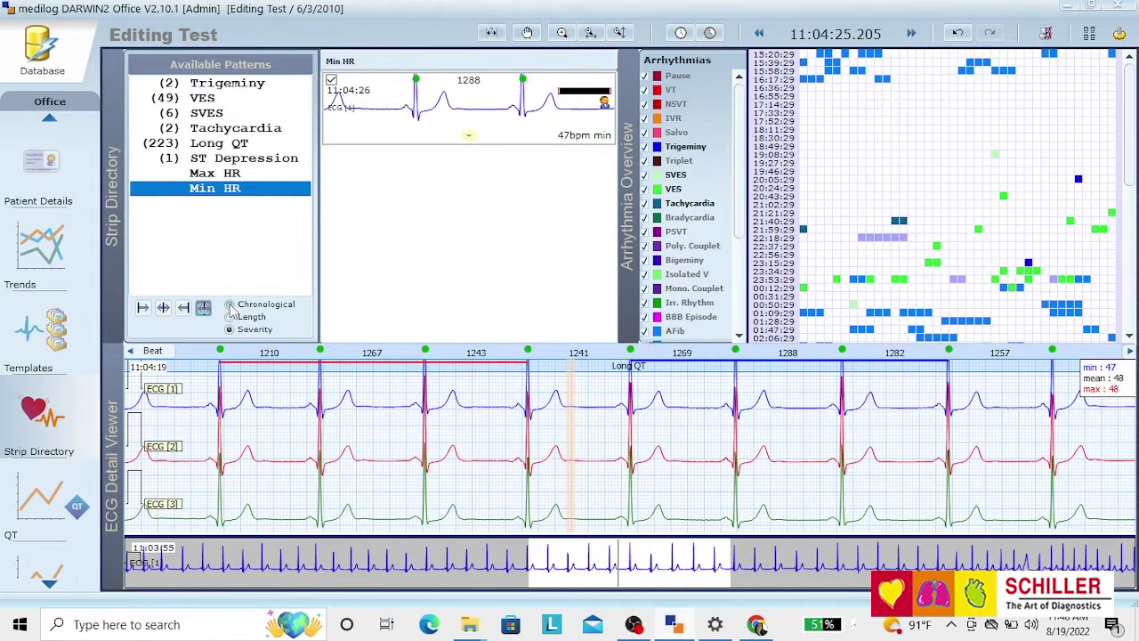
pyautogui.press('Home')
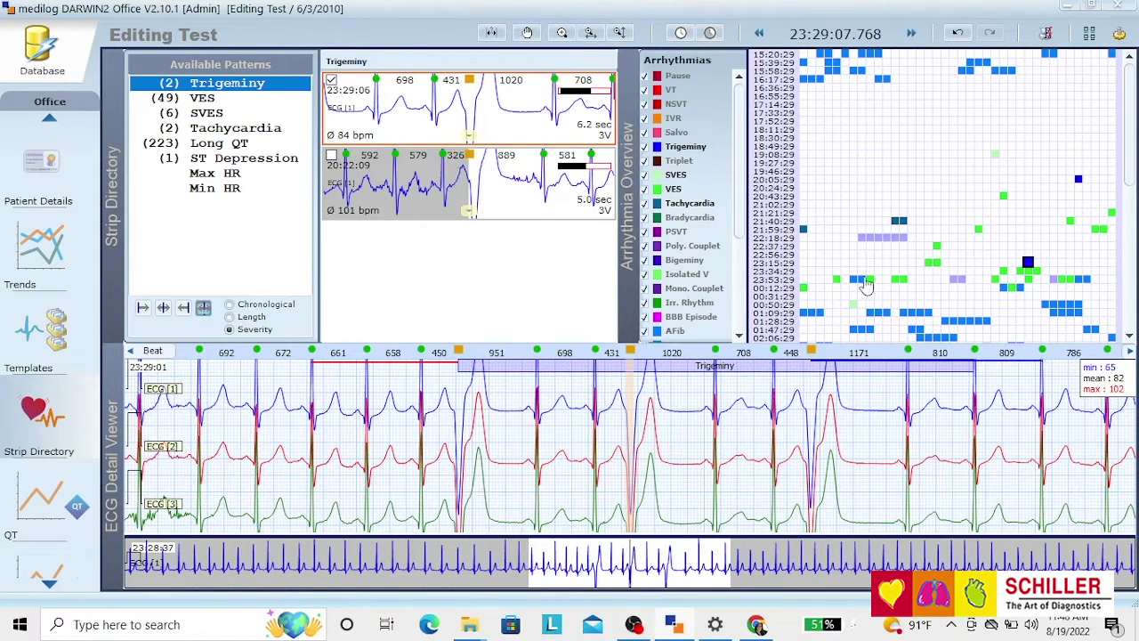
# Jump to the first hour, 21:59 and 22:18 episodes in the Arrhythmia Overview, then list Long QT strips
pyautogui.click(846, 59)
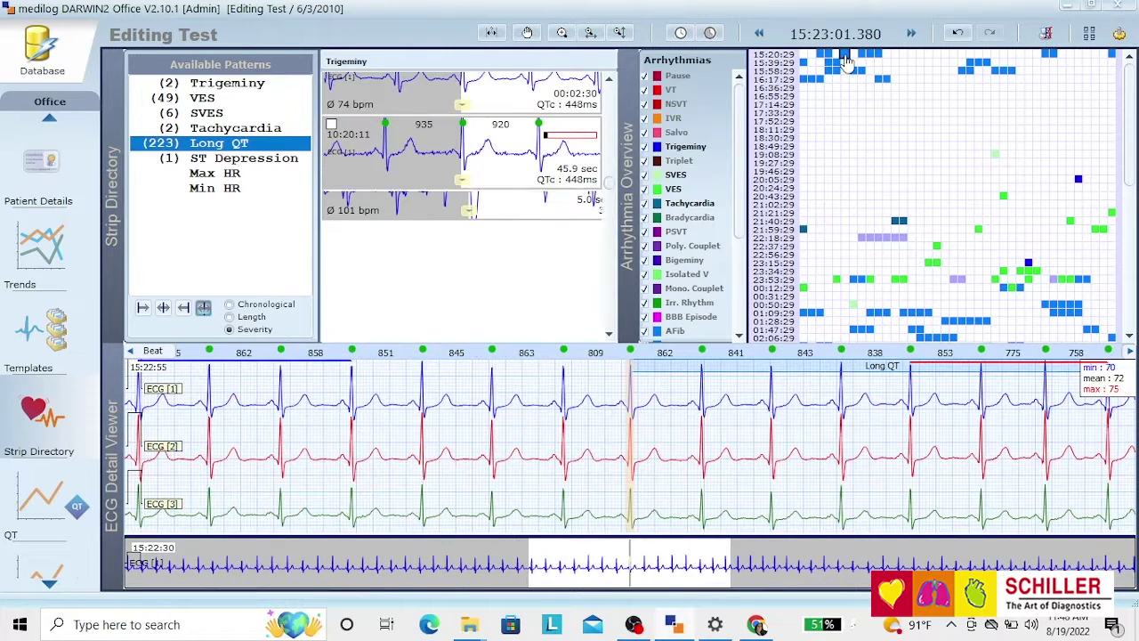
pyautogui.click(804, 230)
pyautogui.click(887, 238)
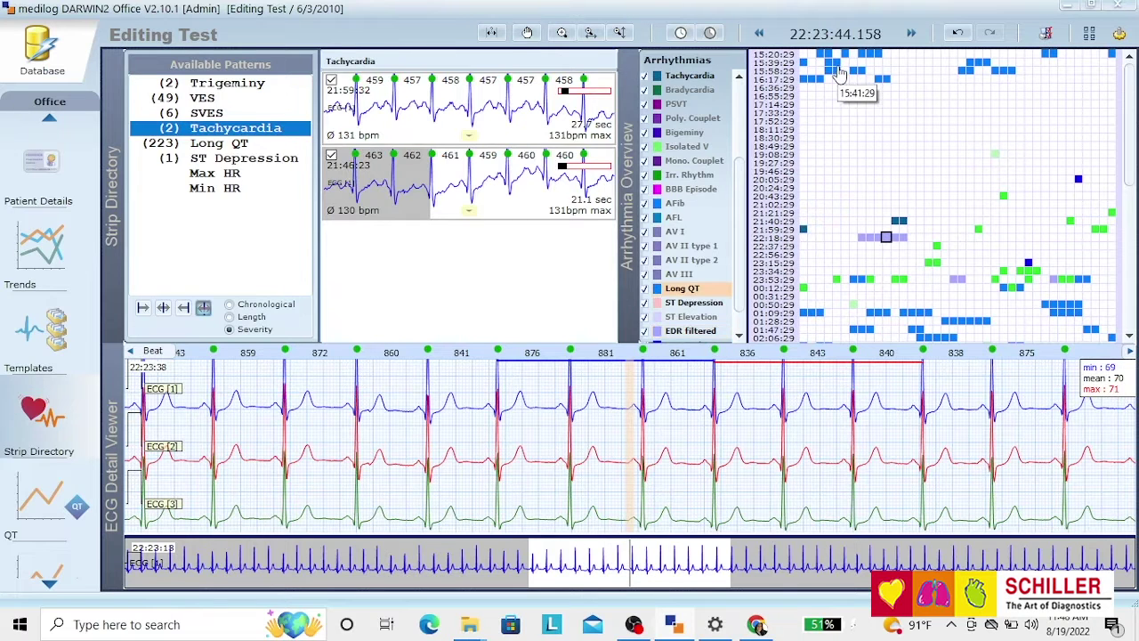
pyautogui.click(682, 289)
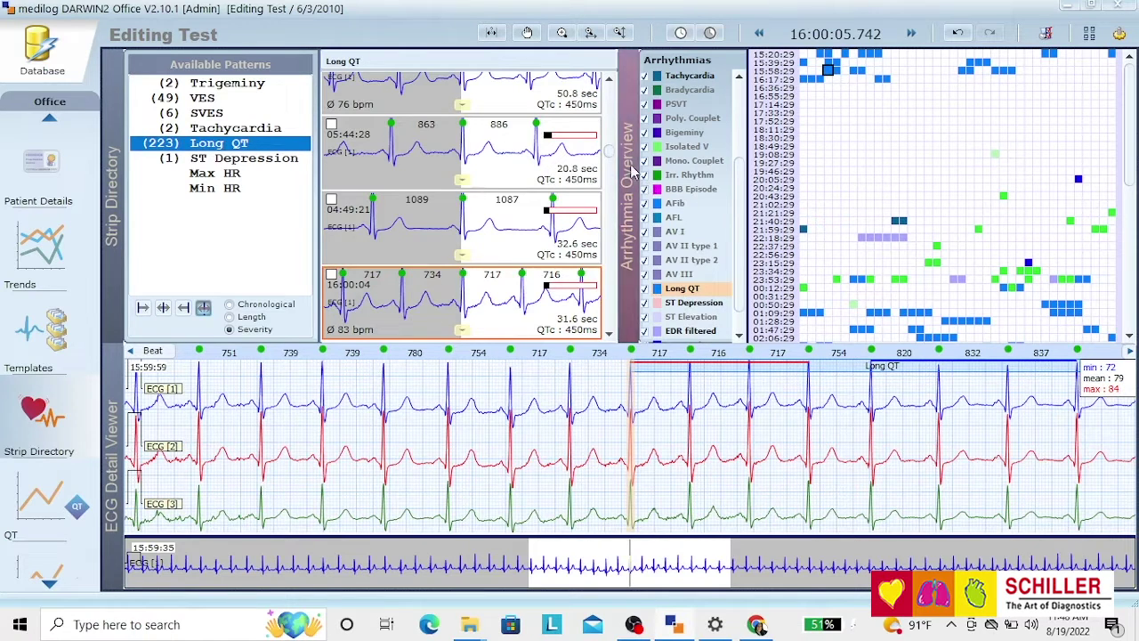
# Open the QT page and view the ECG at the 23:20:29 hour's 449 ms and 408 ms QTc
pyautogui.click(41, 499)
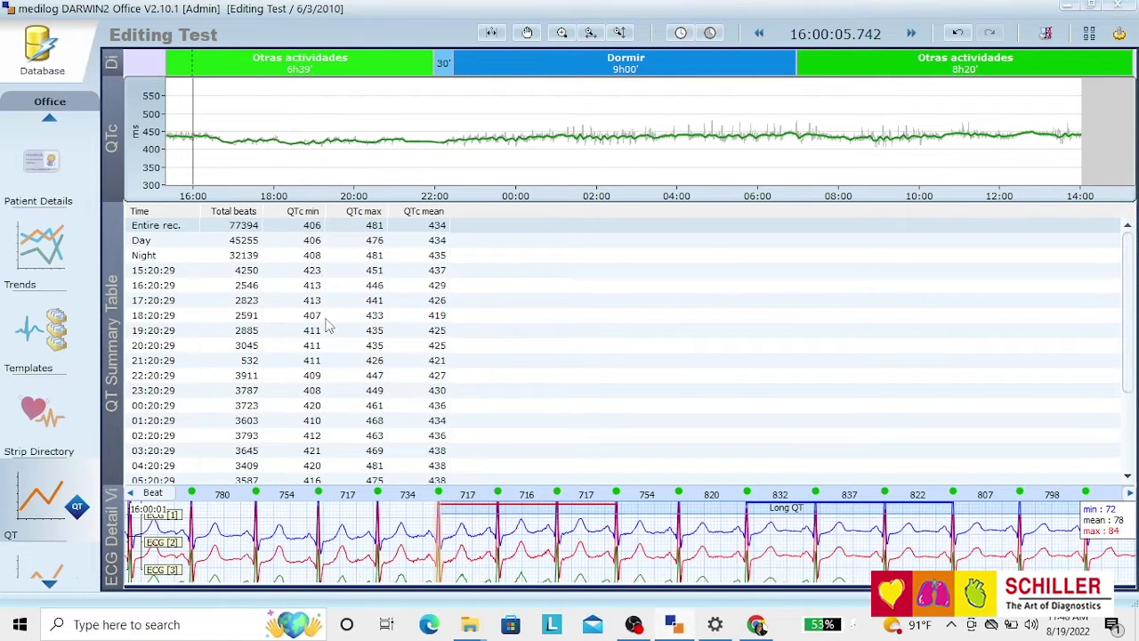
pyautogui.click(372, 394)
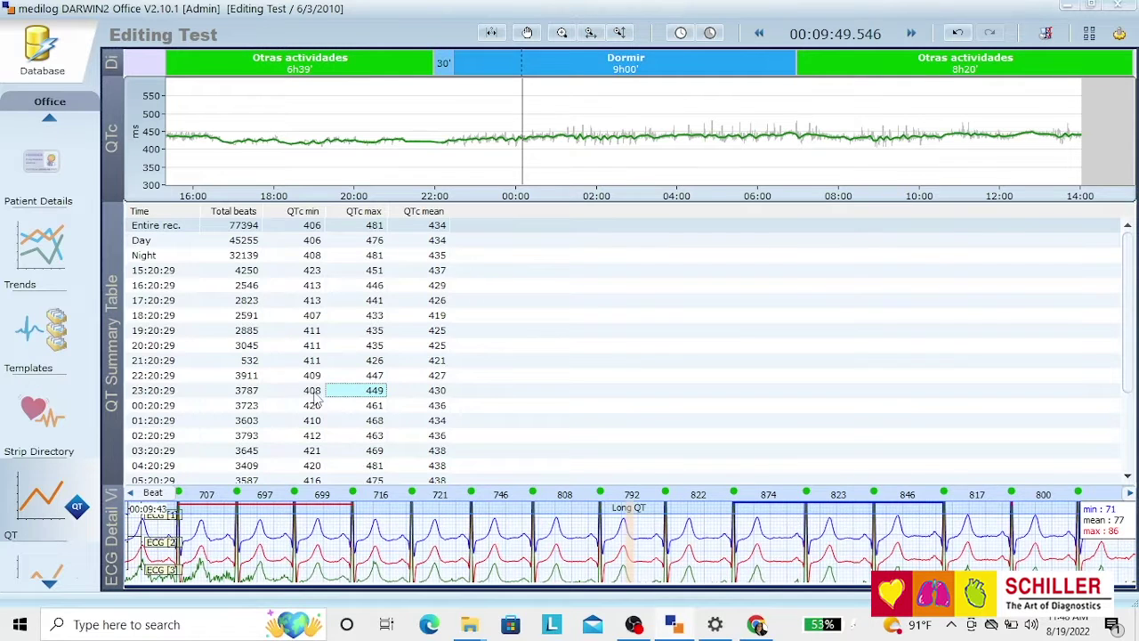
pyautogui.click(314, 395)
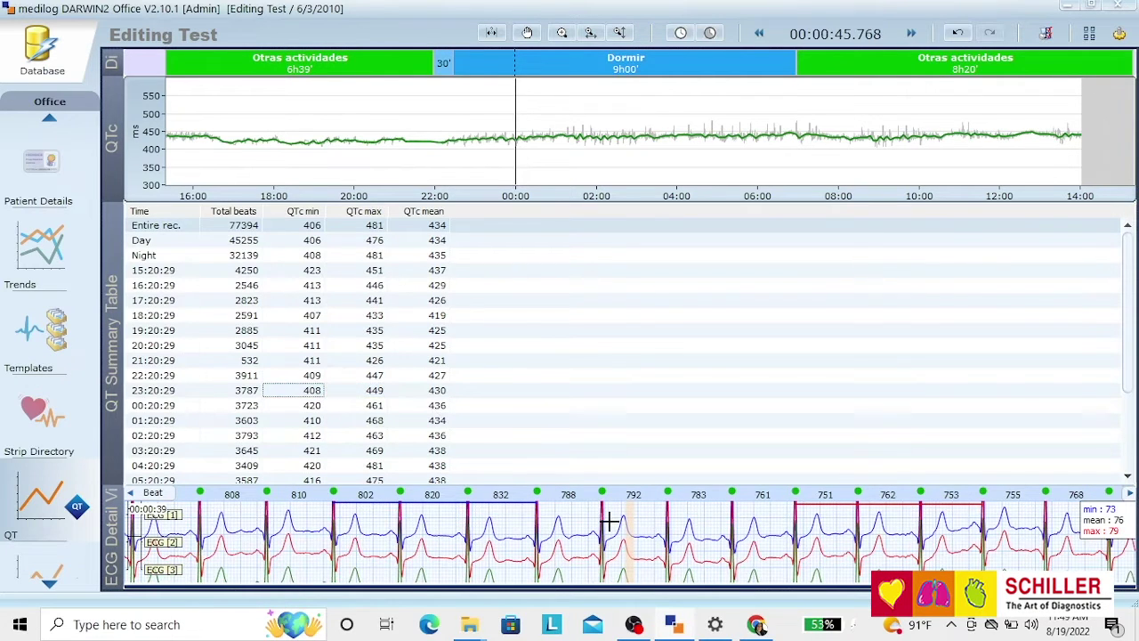
# Change the QTc formula from Sagie to Bazett, keep automatic QT source channel, and re-scan the recording
pyautogui.click(114, 327)
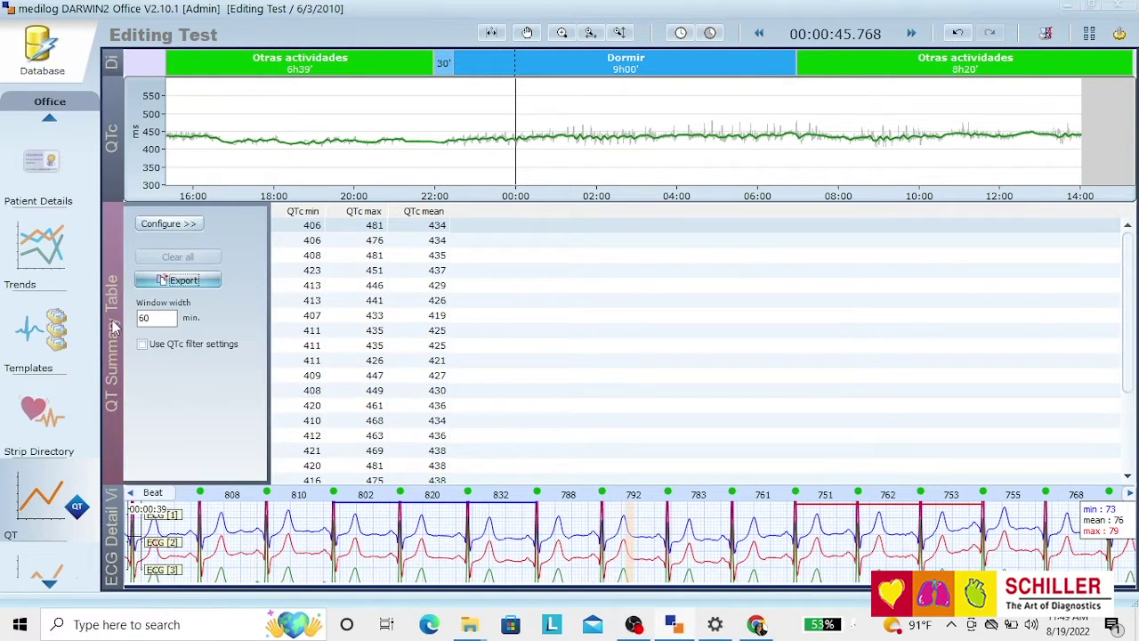
pyautogui.click(183, 225)
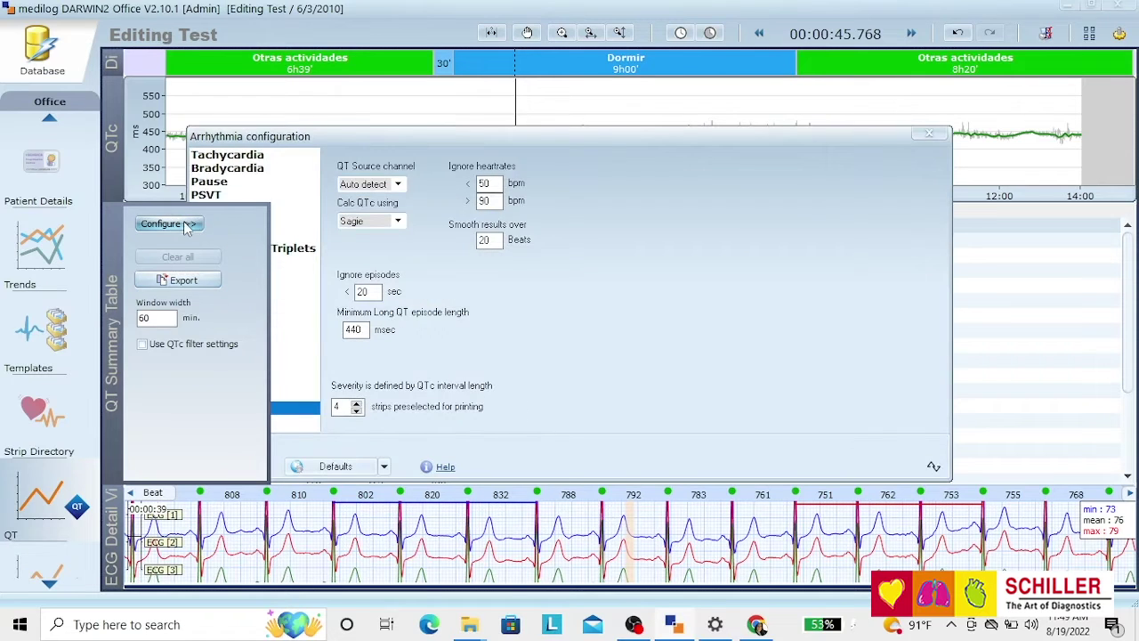
pyautogui.click(399, 222)
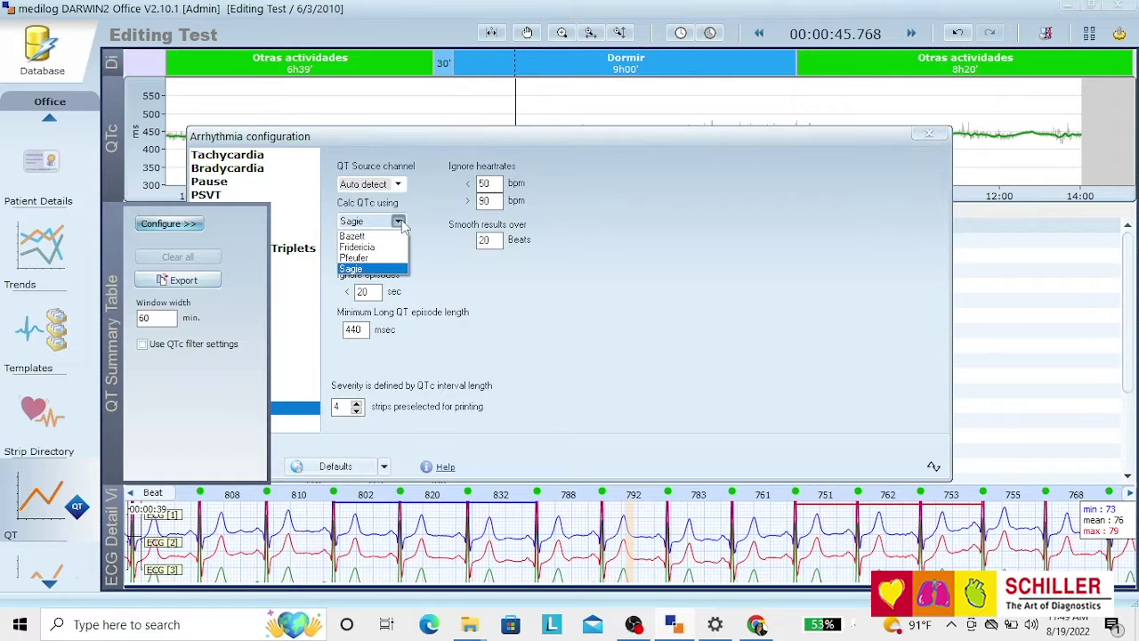
pyautogui.click(492, 132)
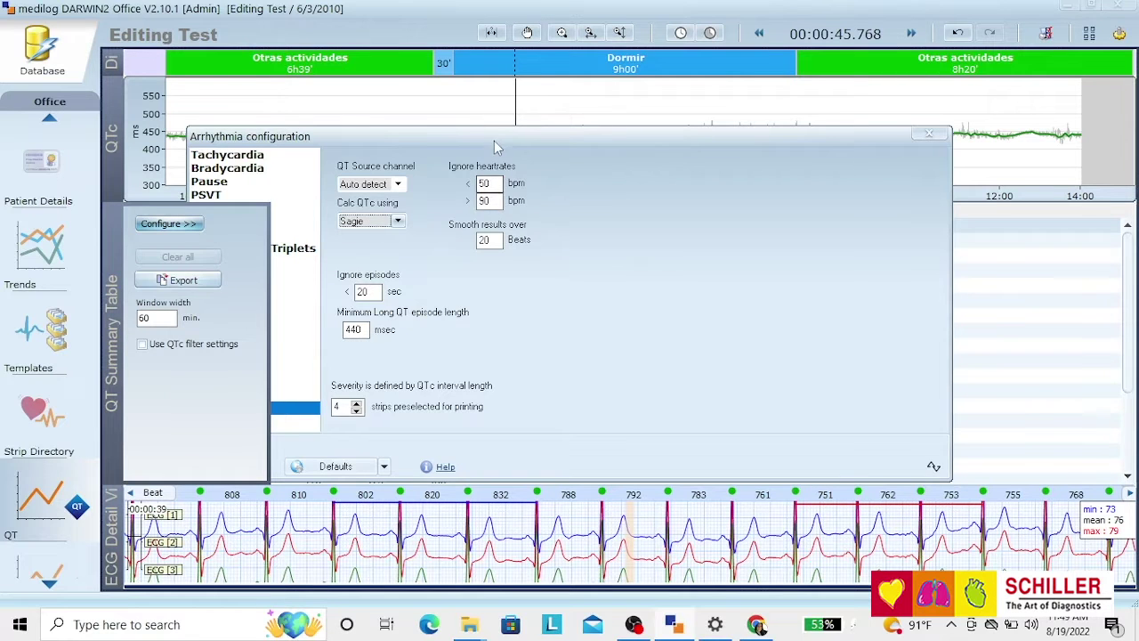
pyautogui.moveTo(494, 141); pyautogui.dragTo(578, 109)
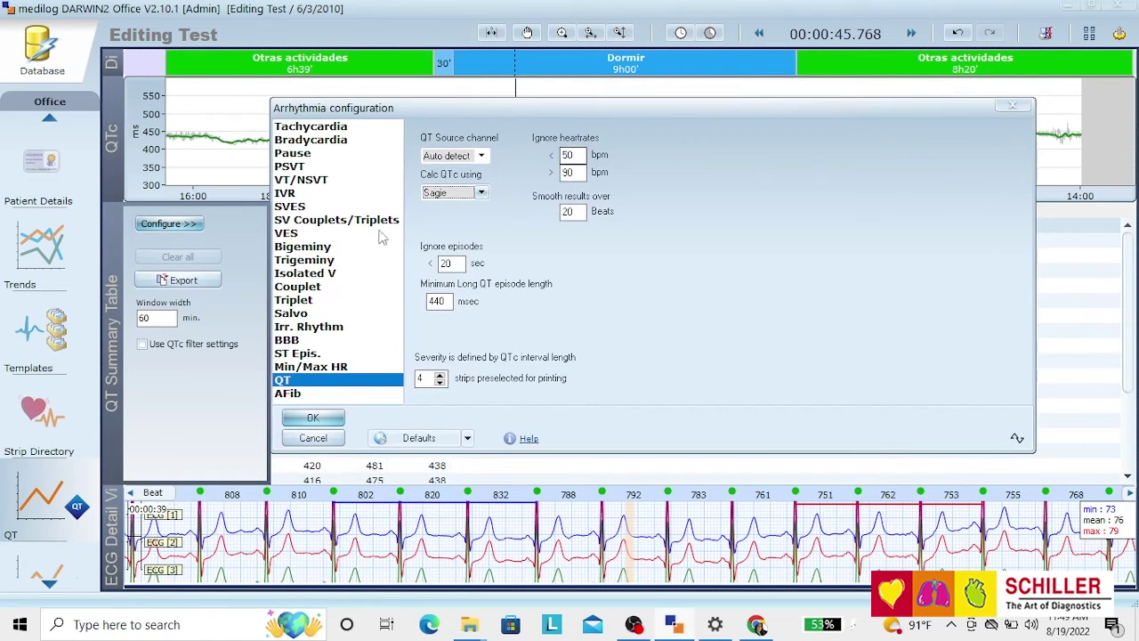
pyautogui.click(481, 194)
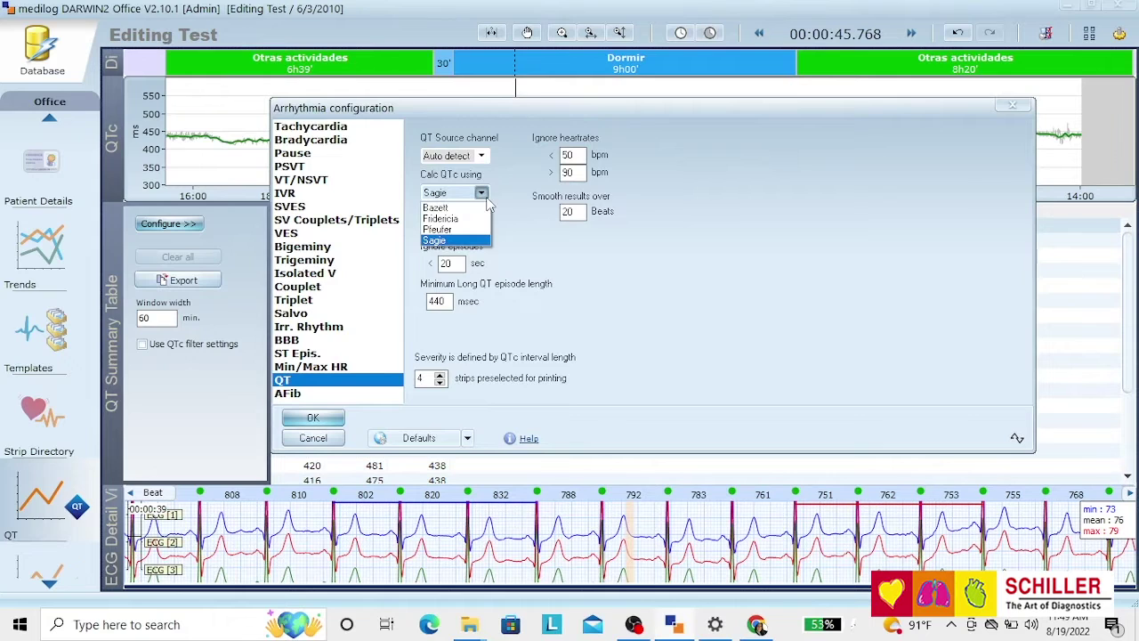
pyautogui.click(441, 209)
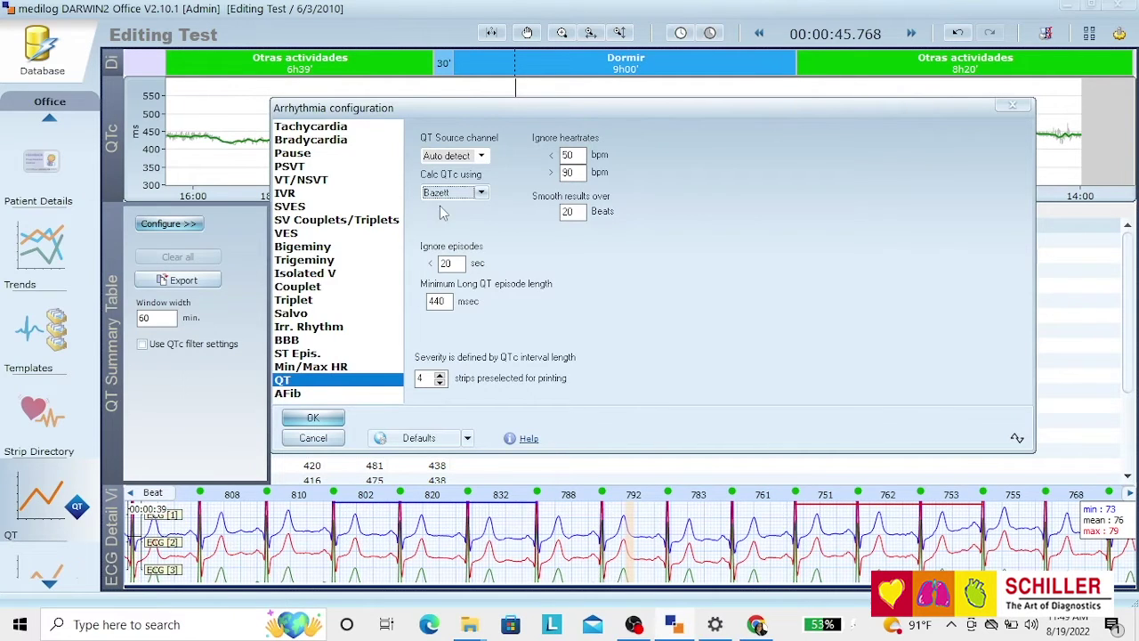
pyautogui.click(482, 157)
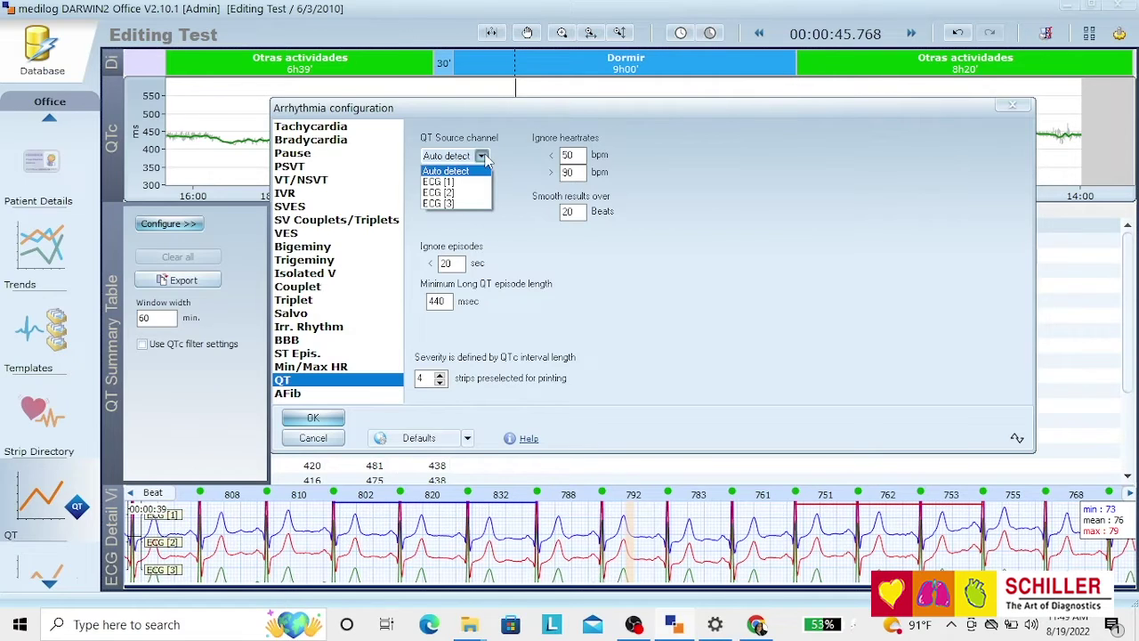
pyautogui.click(481, 156)
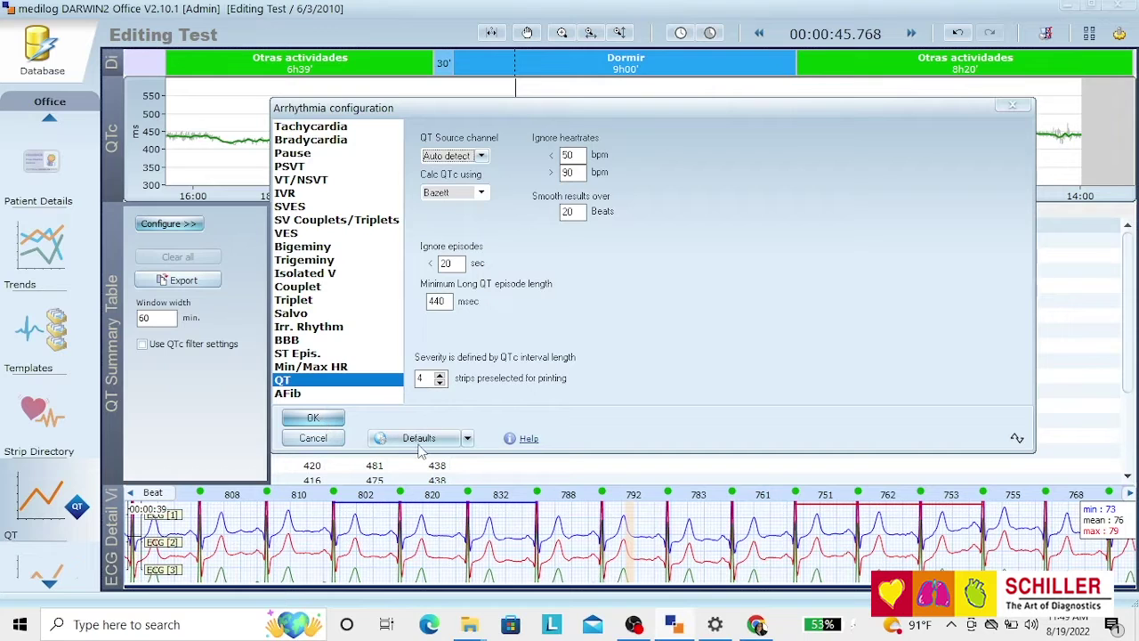
pyautogui.click(312, 418)
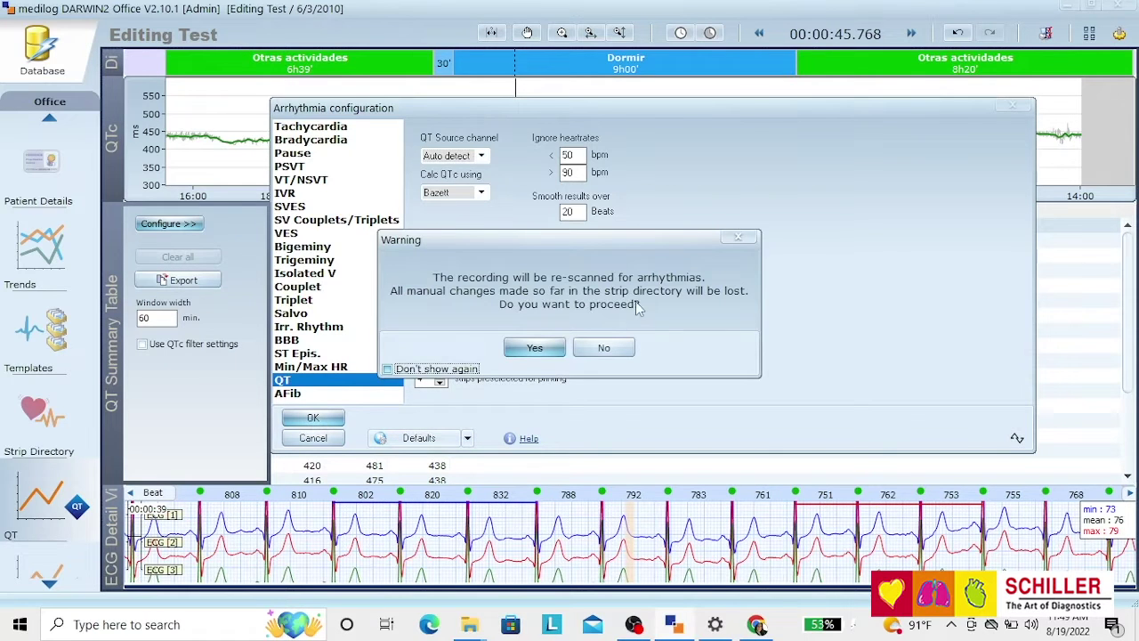
pyautogui.click(540, 349)
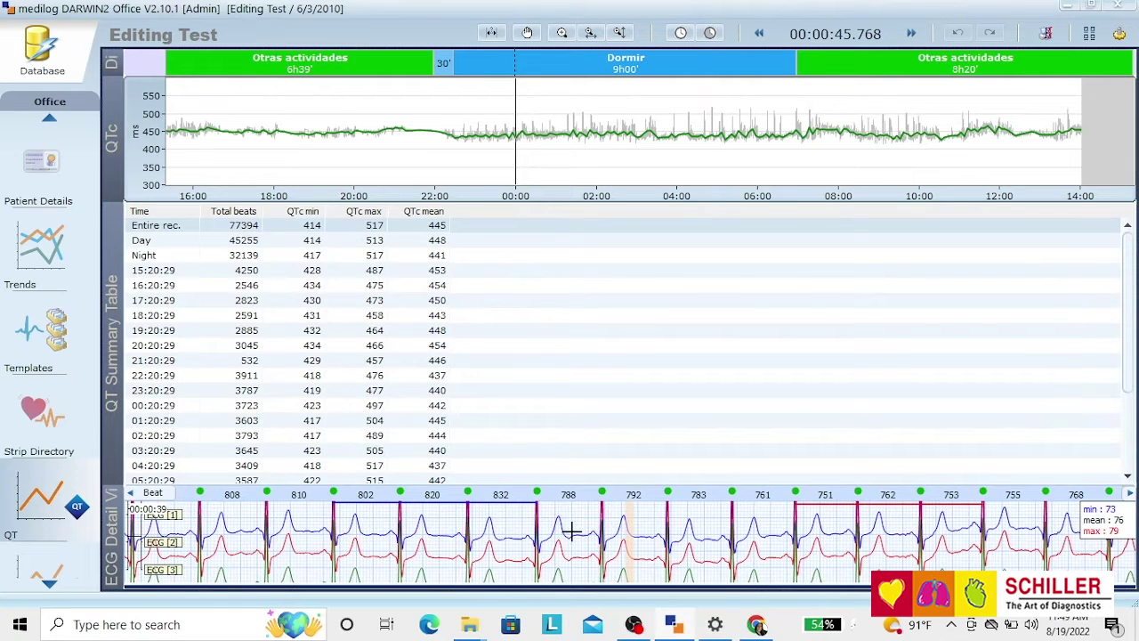
pyautogui.rightClick(573, 532)
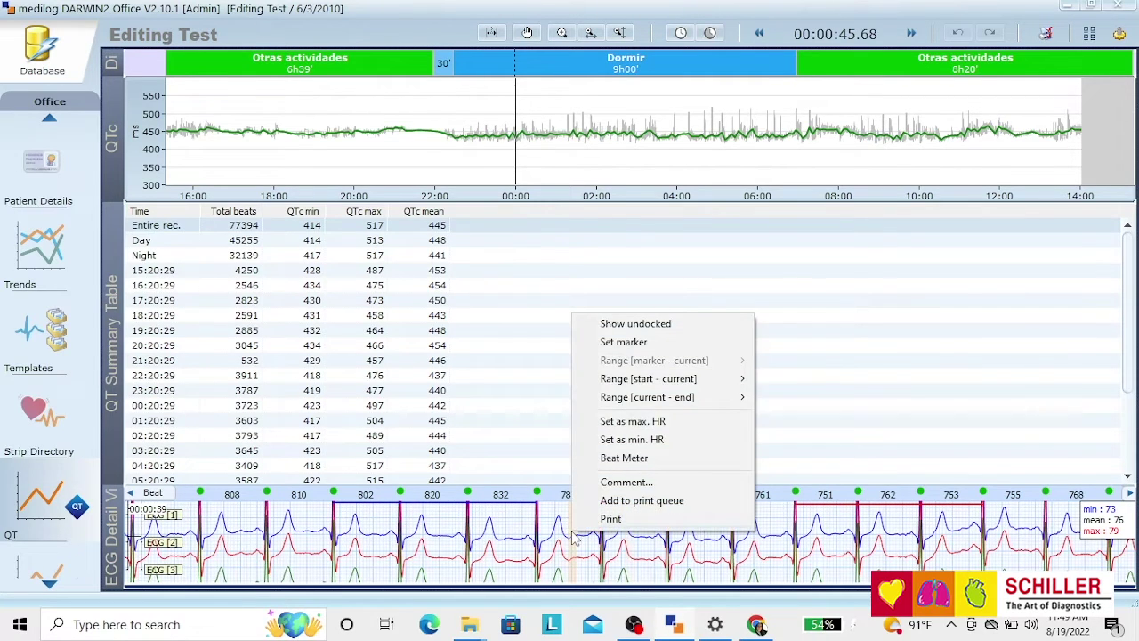
pyautogui.click(660, 328)
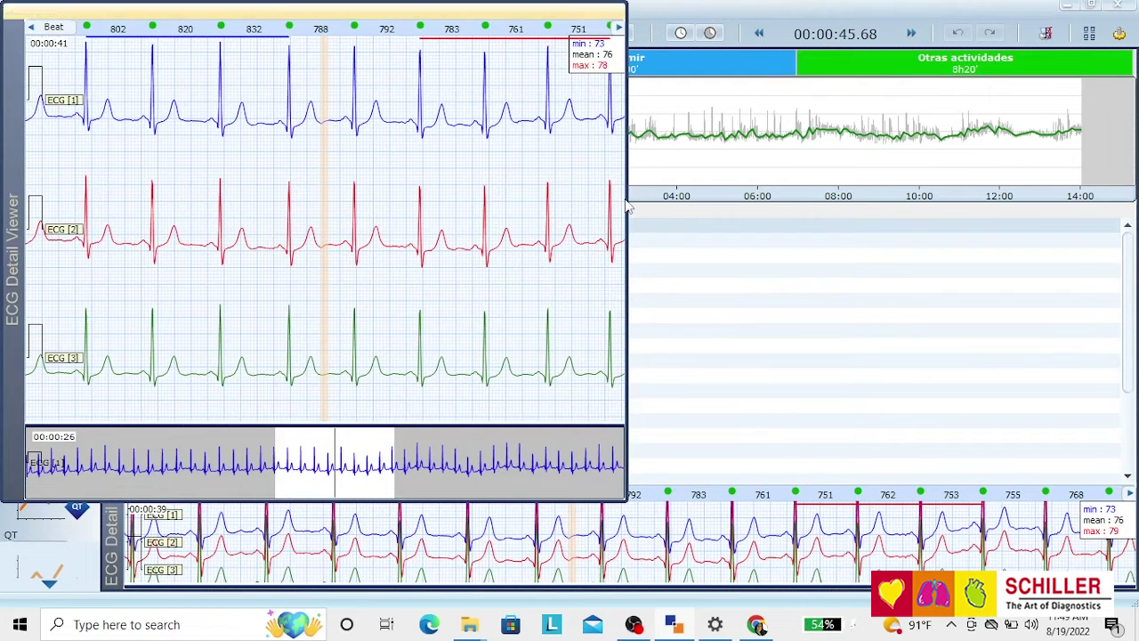
pyautogui.moveTo(626, 198); pyautogui.dragTo(1040, 199)
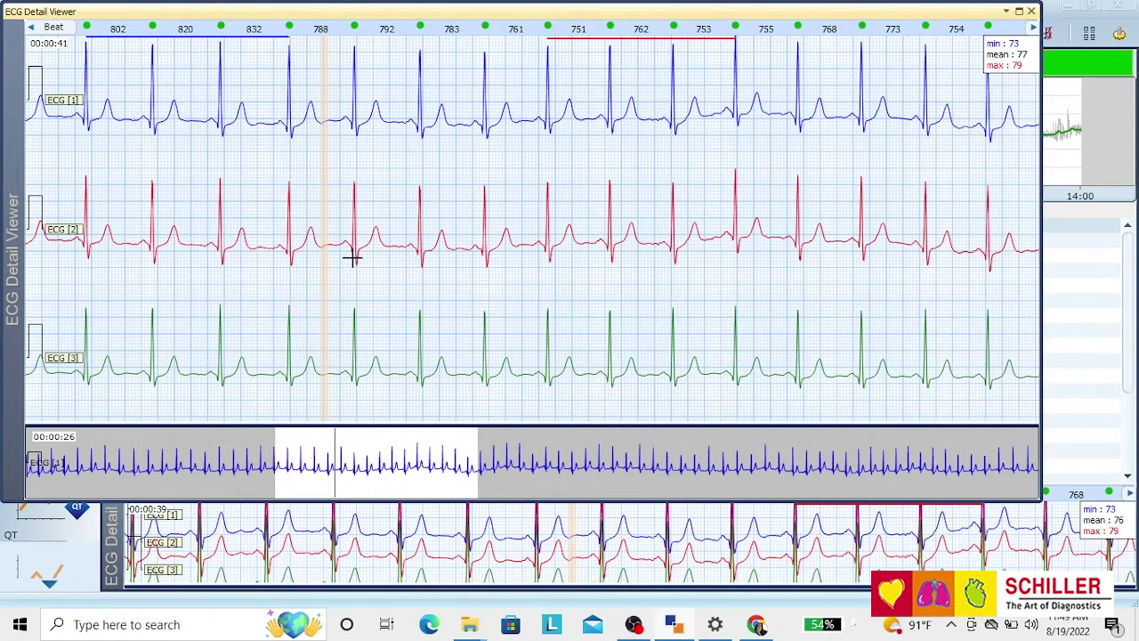
pyautogui.moveTo(352, 257); pyautogui.dragTo(390, 260)
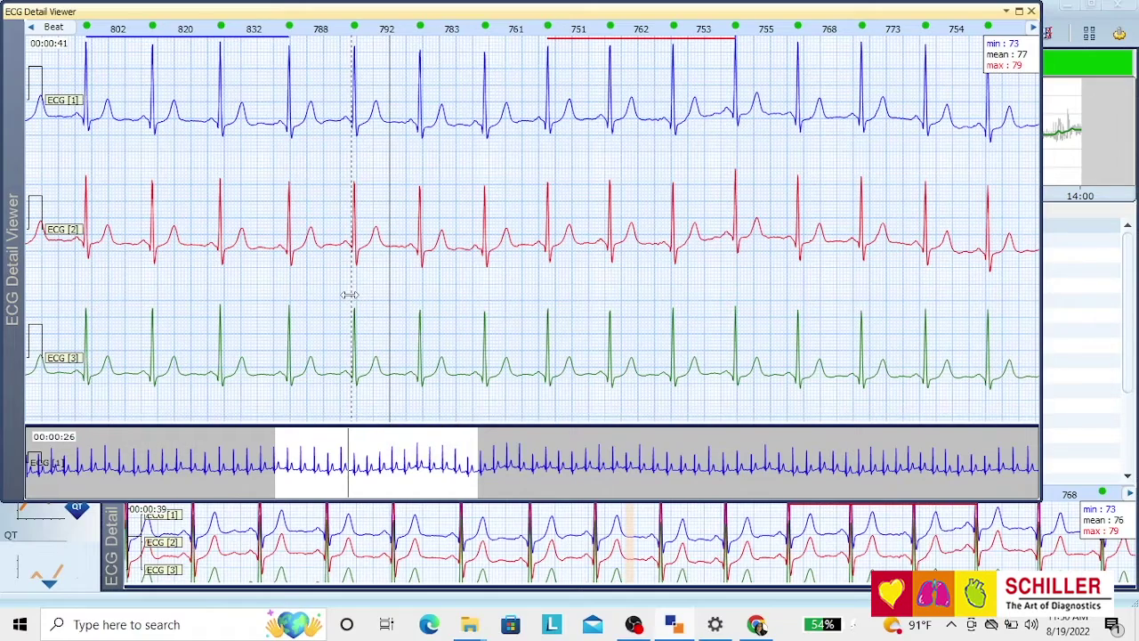
pyautogui.moveTo(349, 294); pyautogui.dragTo(544, 314)
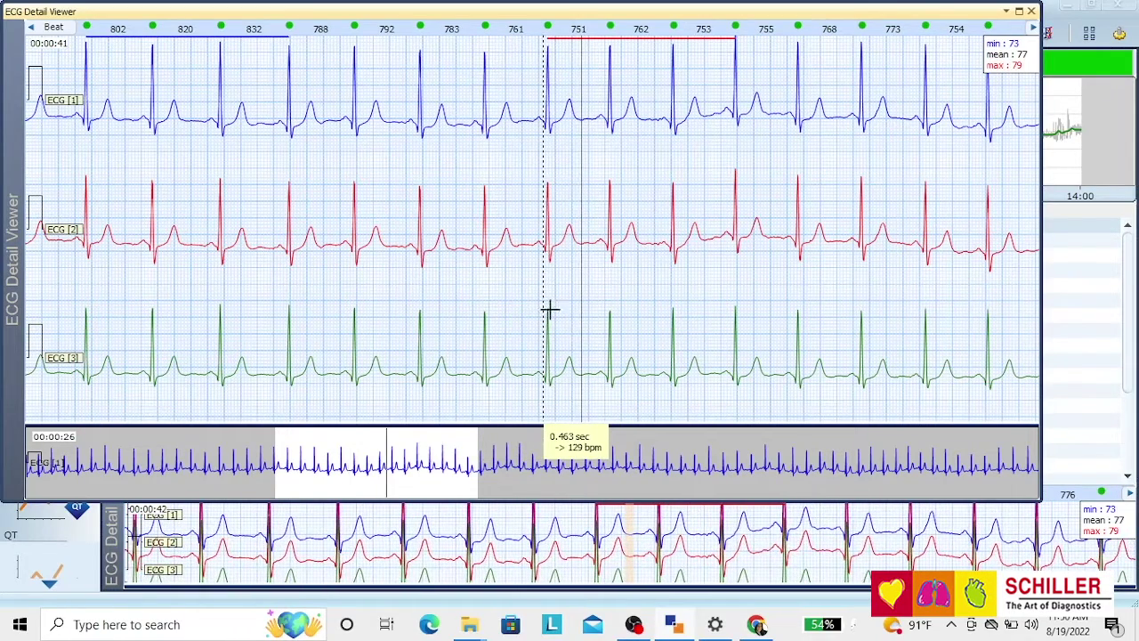
pyautogui.click(1035, 13)
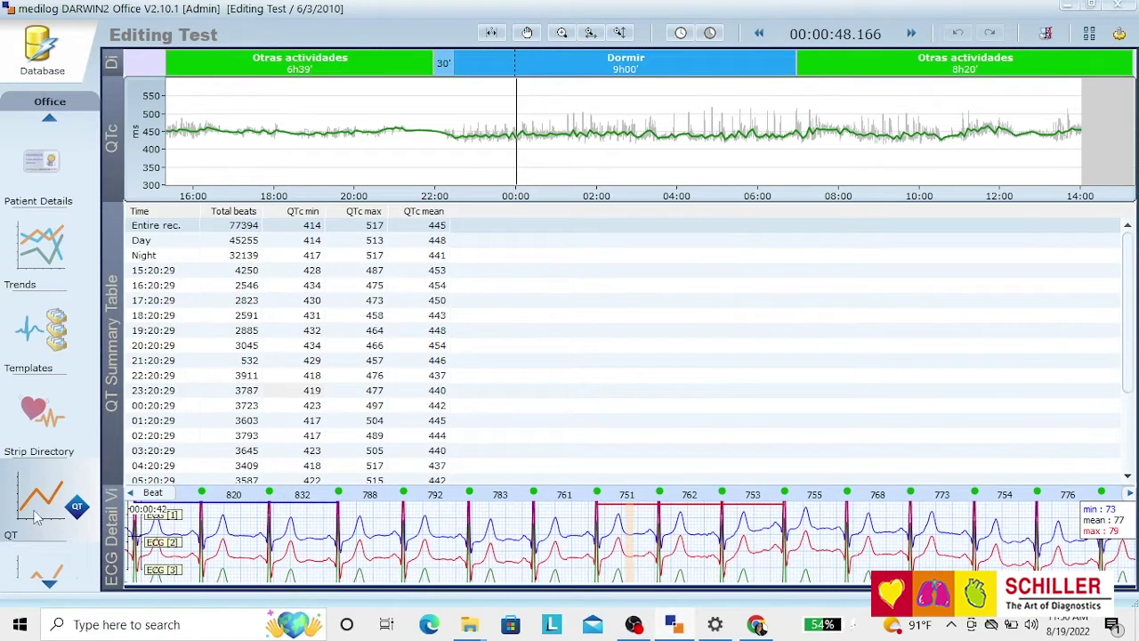
# Open the ST page, expand episode 1 to its channel 2 entry at 08:59:31, and start paging
pyautogui.scroll(-1, 36, 521)
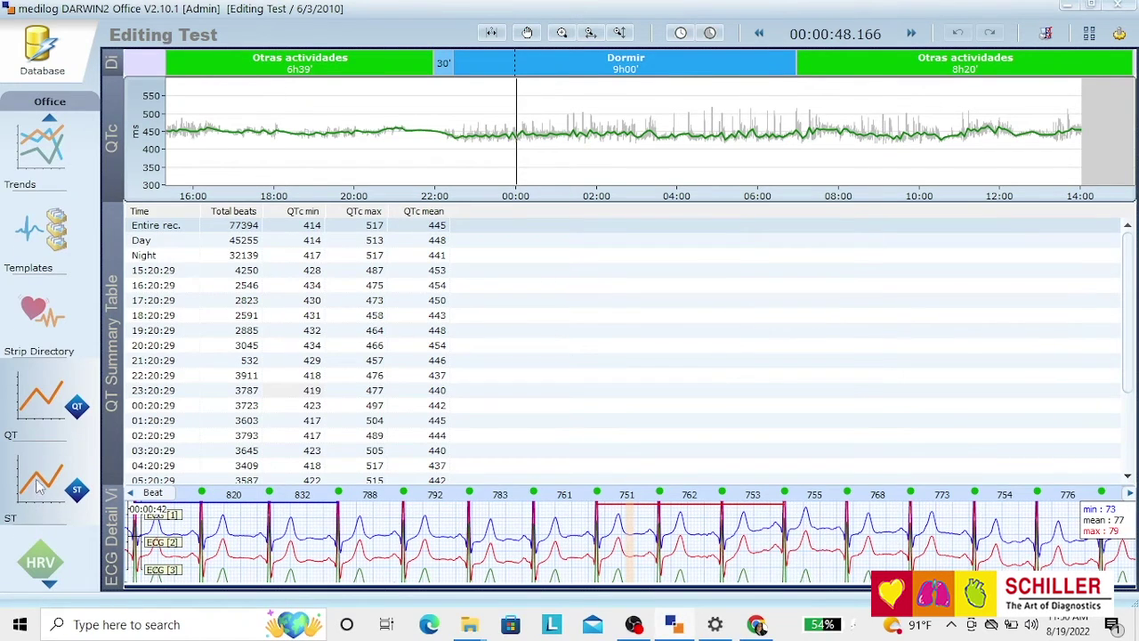
pyautogui.click(46, 481)
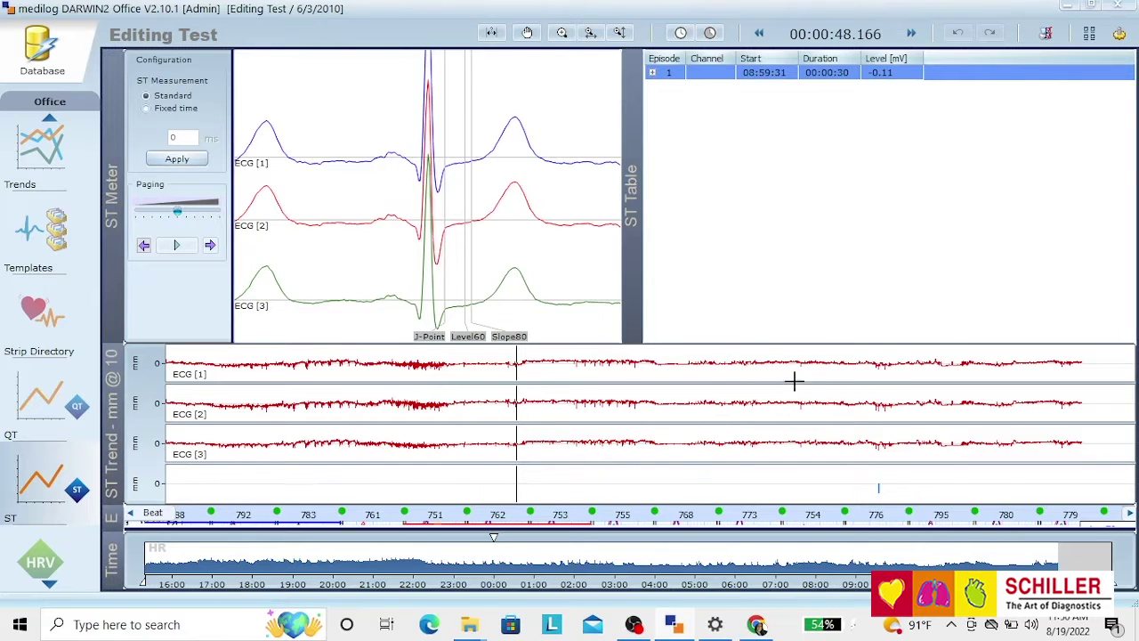
pyautogui.click(652, 73)
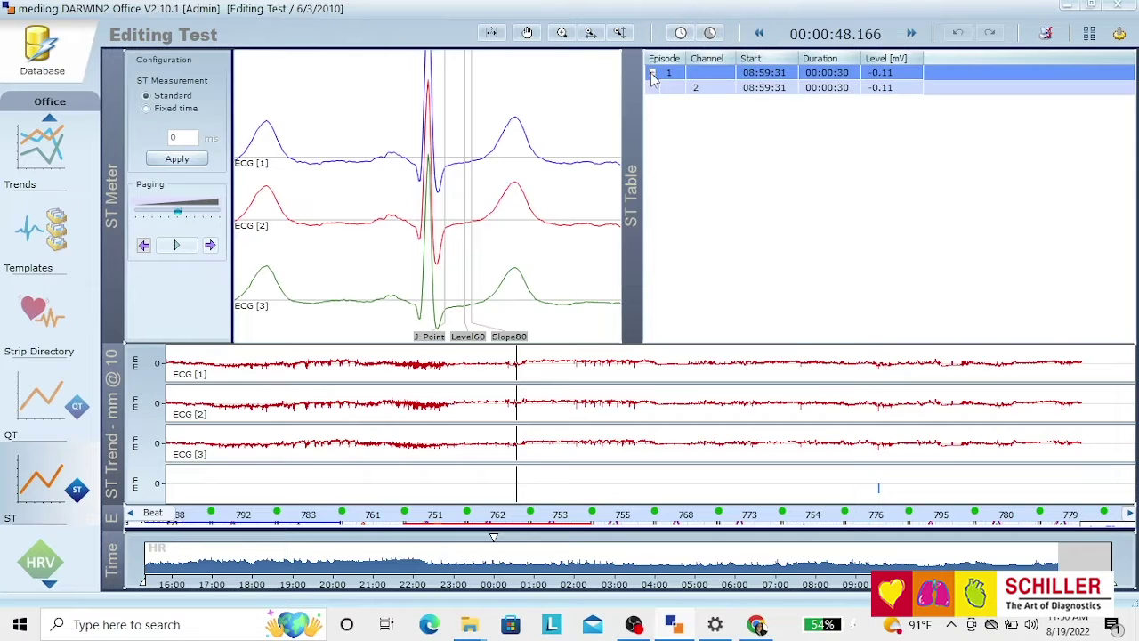
pyautogui.click(703, 89)
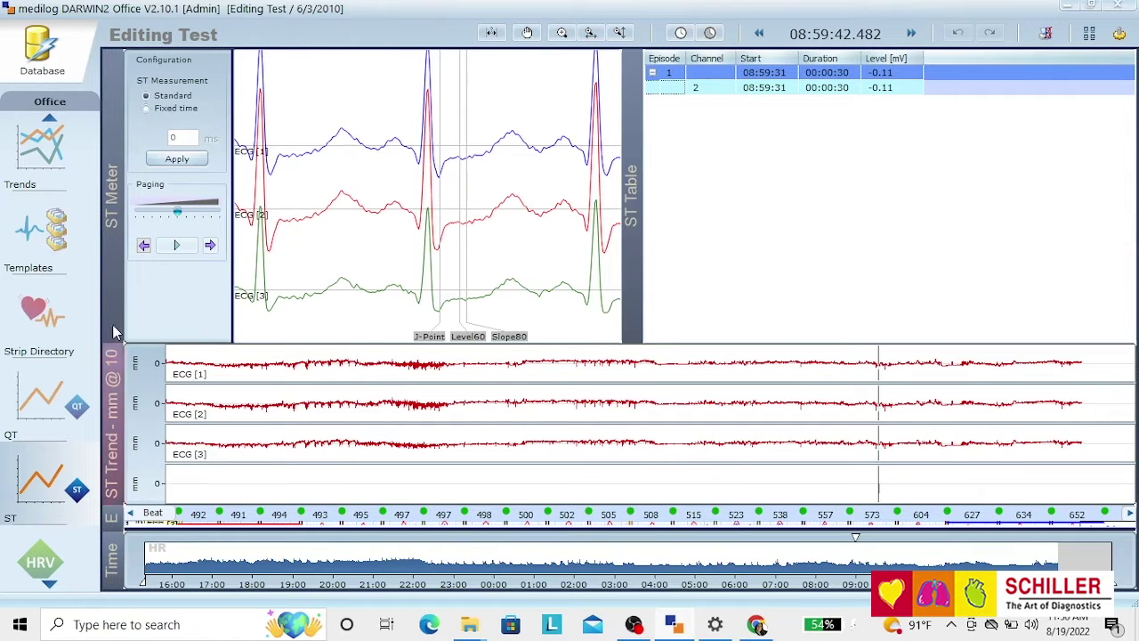
pyautogui.click(178, 248)
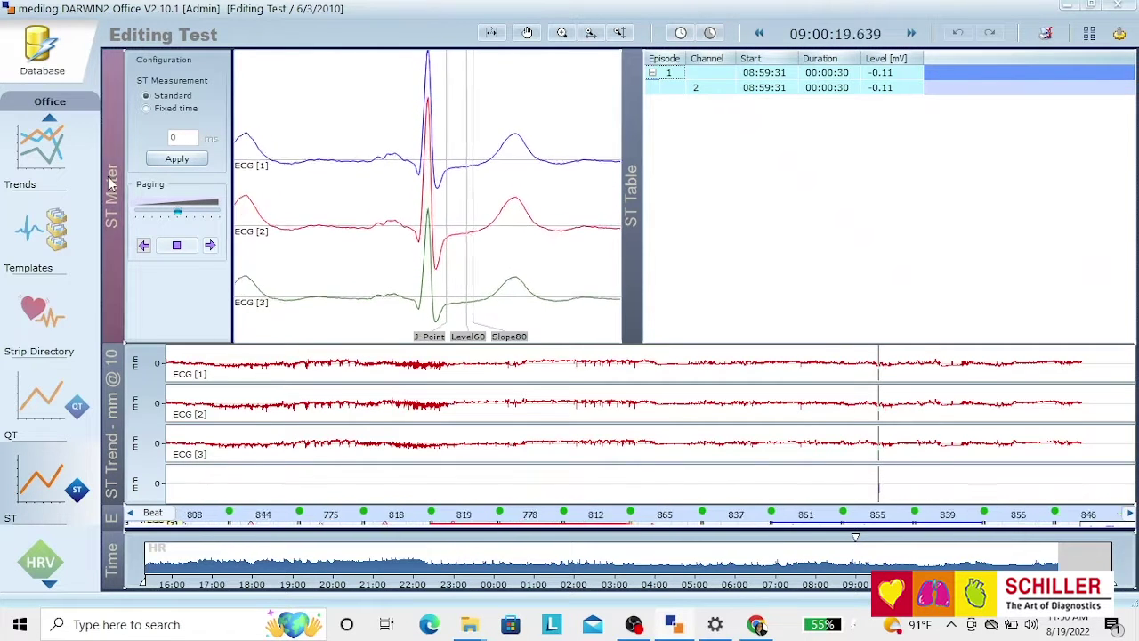
# Stop paging, then switch ST measurement to fixed time J+40 ms instead of 70 ms and apply
pyautogui.click(176, 246)
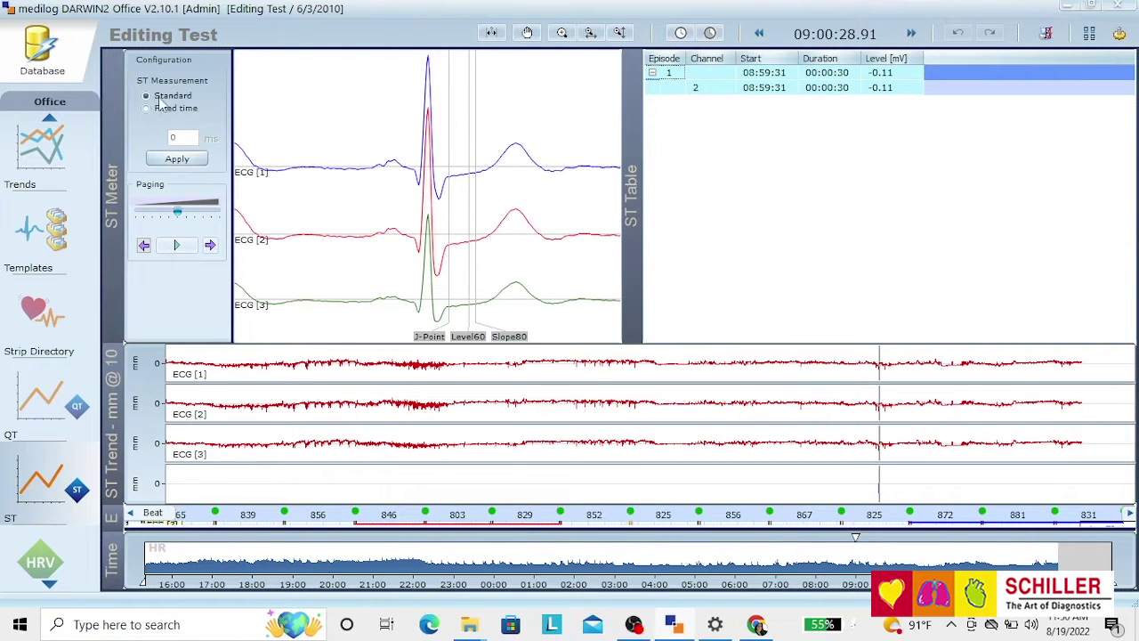
pyautogui.click(146, 108)
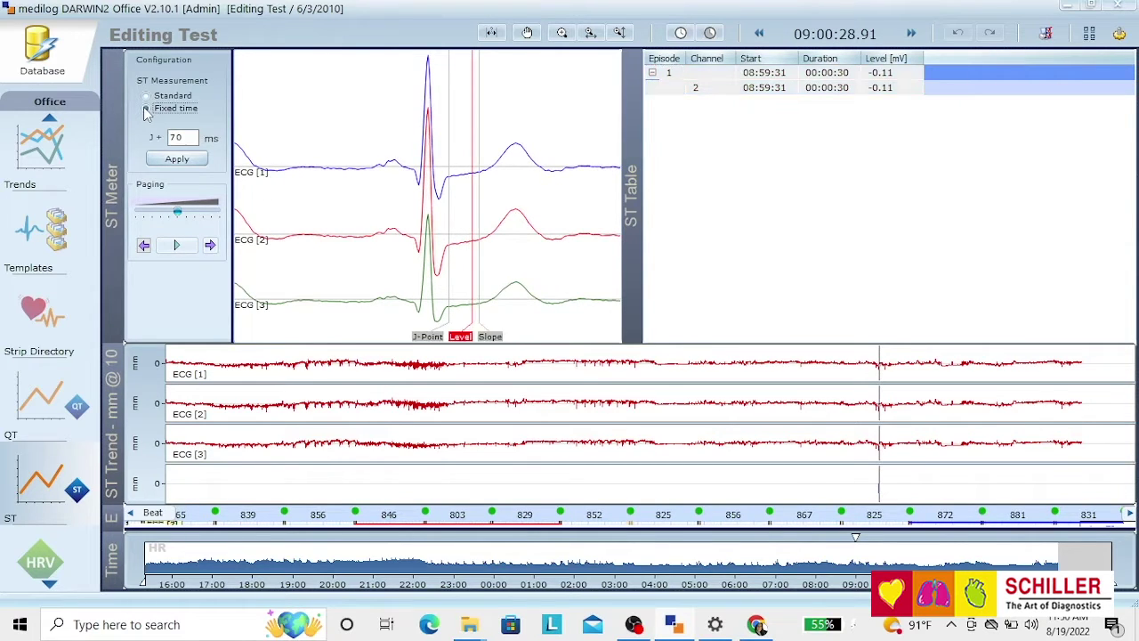
pyautogui.click(189, 137)
pyautogui.moveTo(189, 136); pyautogui.dragTo(174, 141)
pyautogui.write('40')
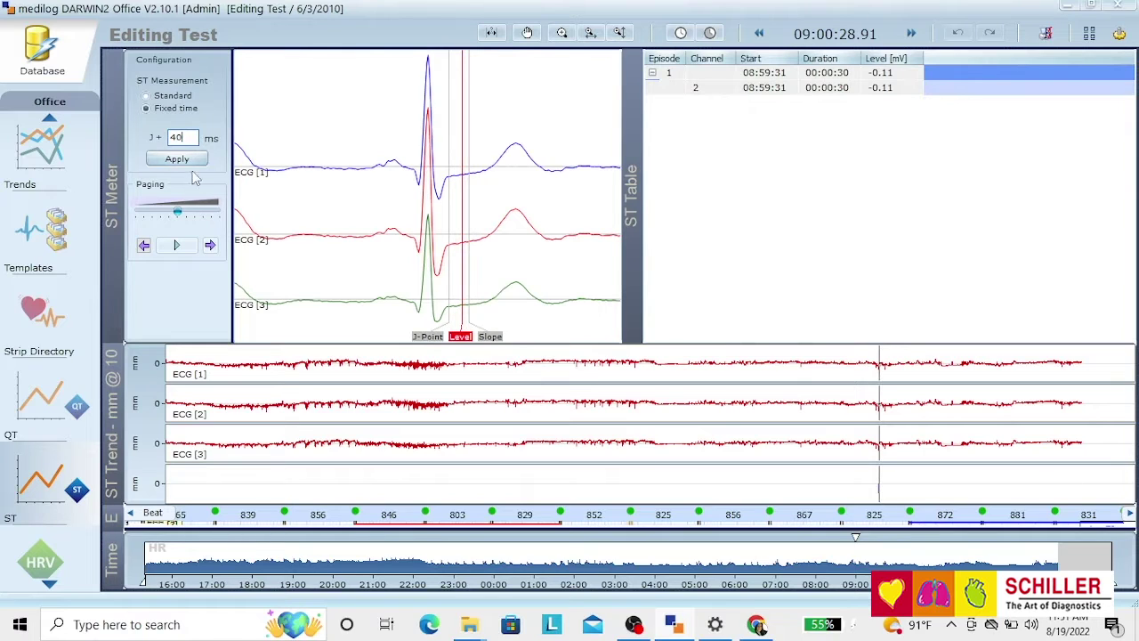
pyautogui.click(179, 160)
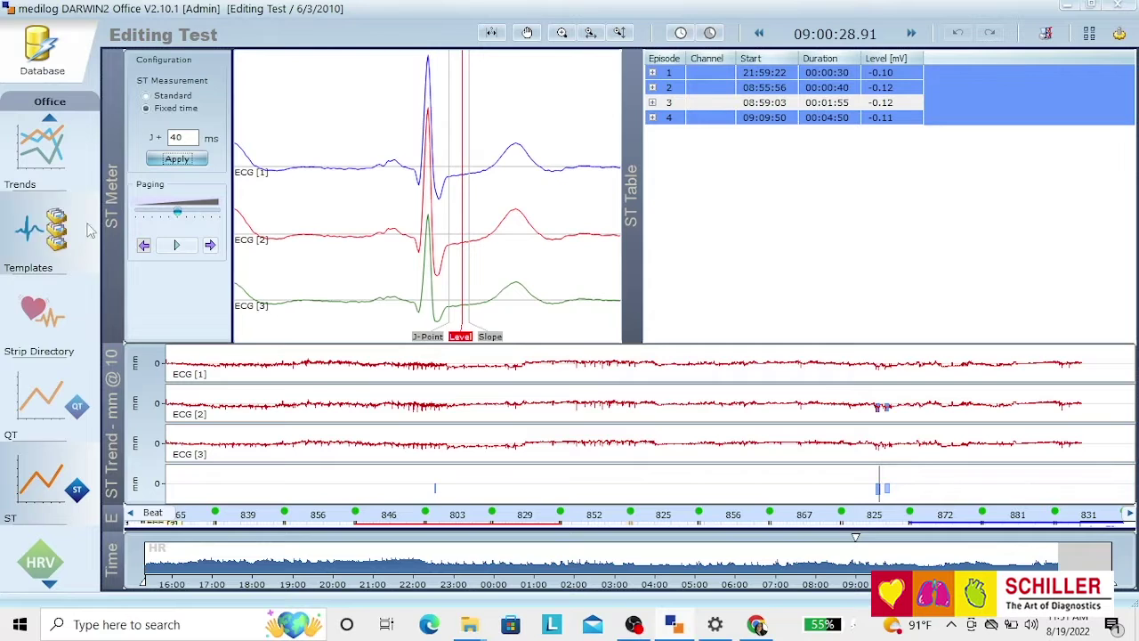
pyautogui.scroll(-1, 44, 483)
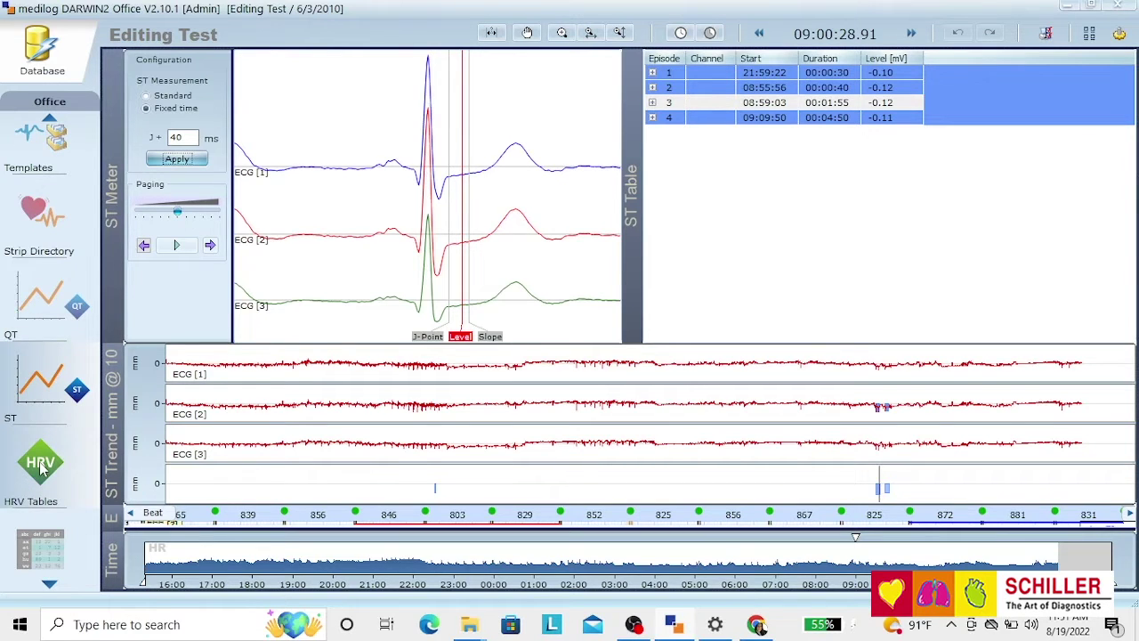
# Show the HRV Tables page and page down through the 5-minute HRV summary rows (SDNN-i 74.8 ms, HRV Index 51.4)
pyautogui.click(40, 466)
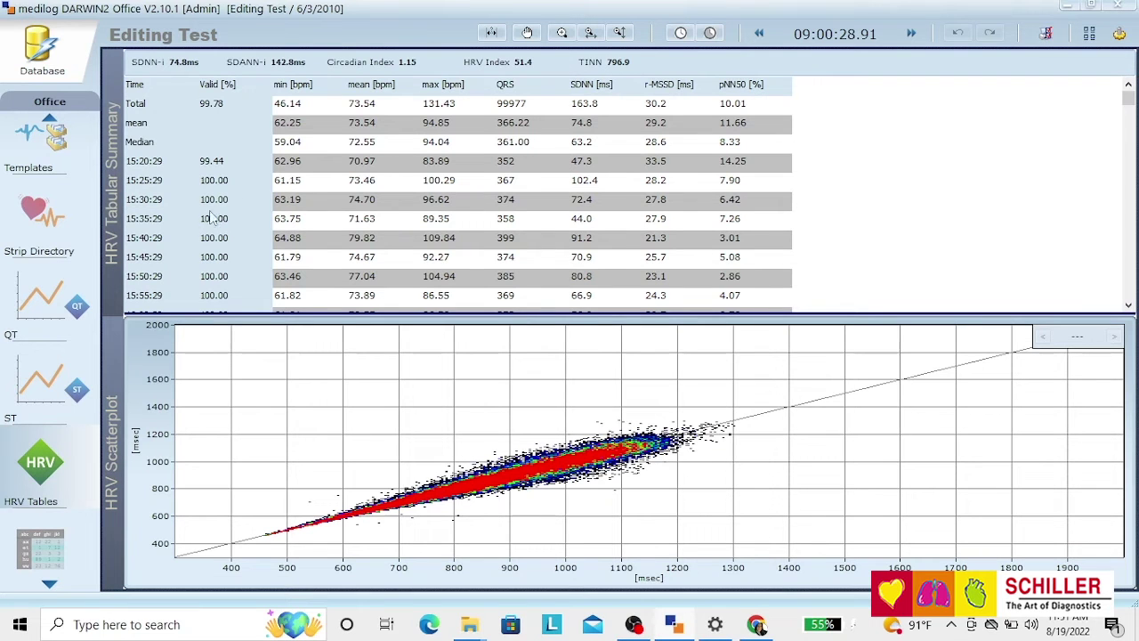
pyautogui.scroll(-10, 1132, 151)
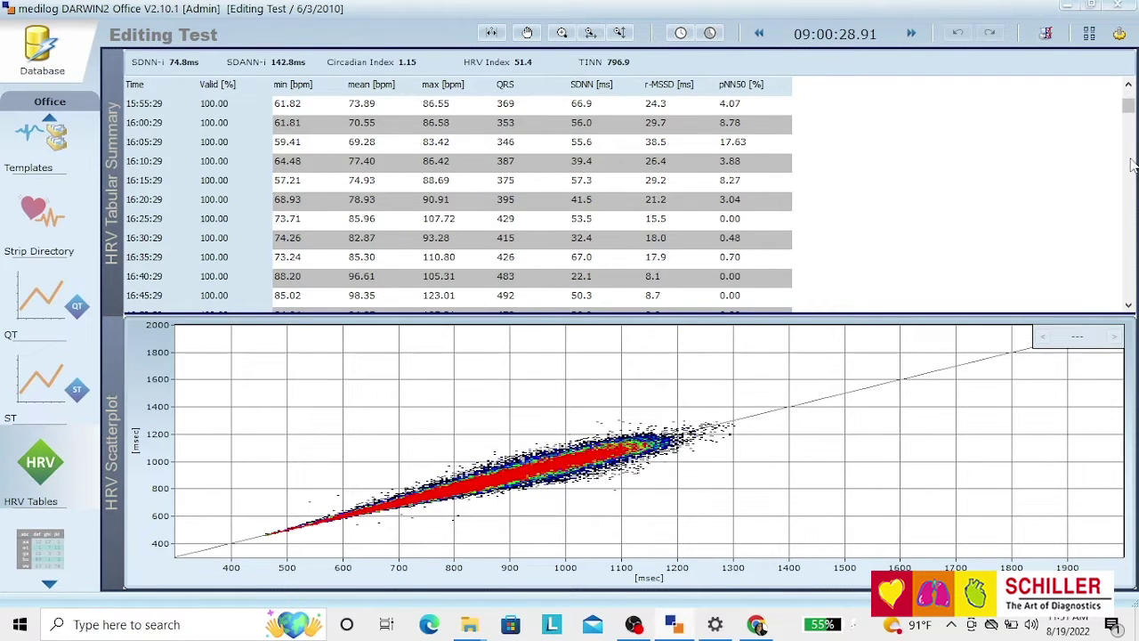
pyautogui.click(1128, 166)
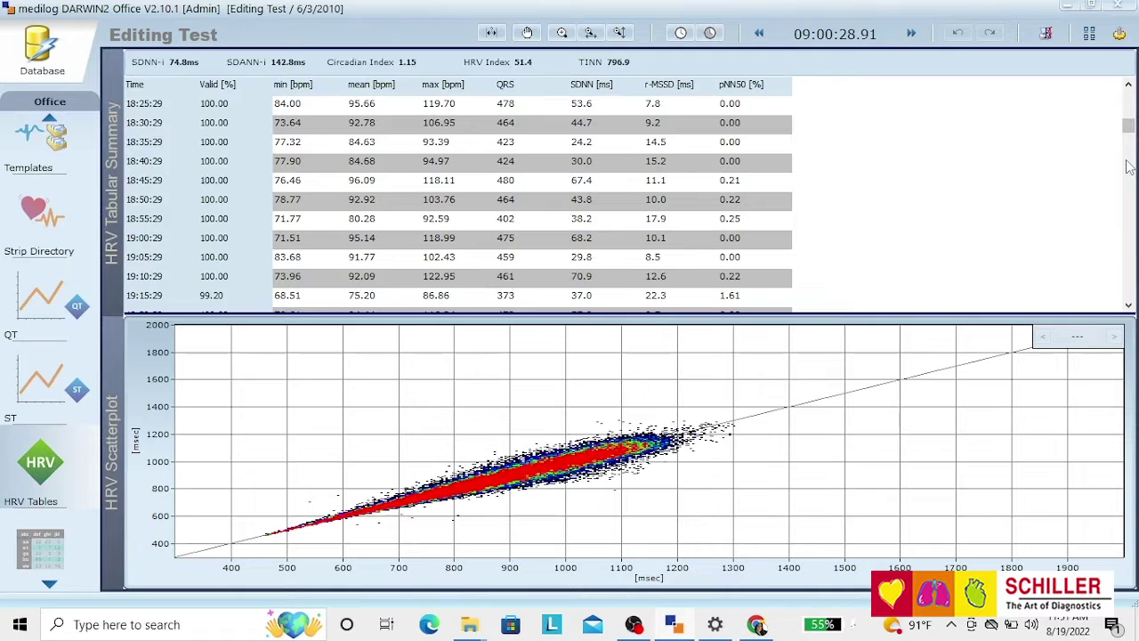
pyautogui.click(1129, 166)
pyautogui.click(1129, 165)
pyautogui.click(1128, 166)
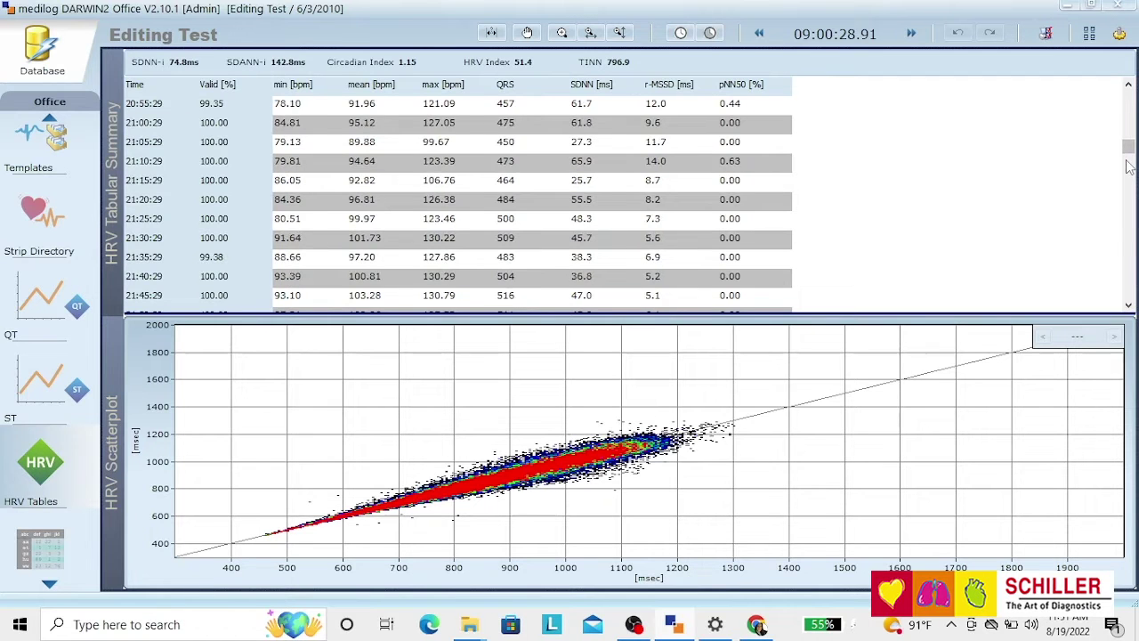
pyautogui.click(1129, 166)
pyautogui.click(1128, 166)
pyautogui.click(1128, 165)
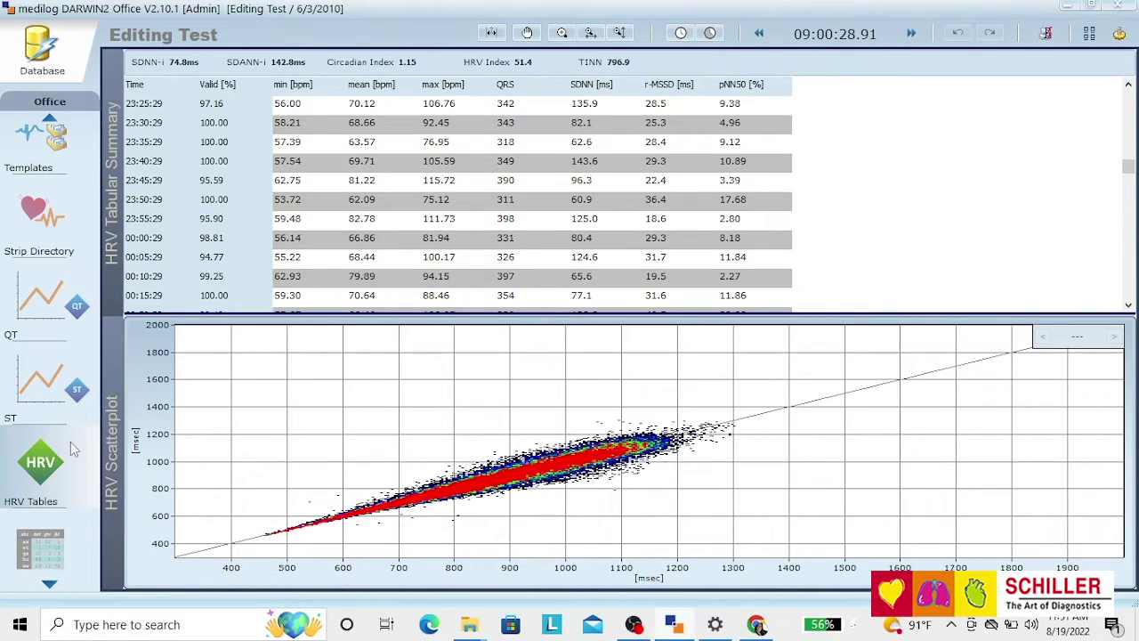
# Show the hourly arrhythmia Tabular Summary and jump to the 22:00 hour's VES events
pyautogui.click(35, 554)
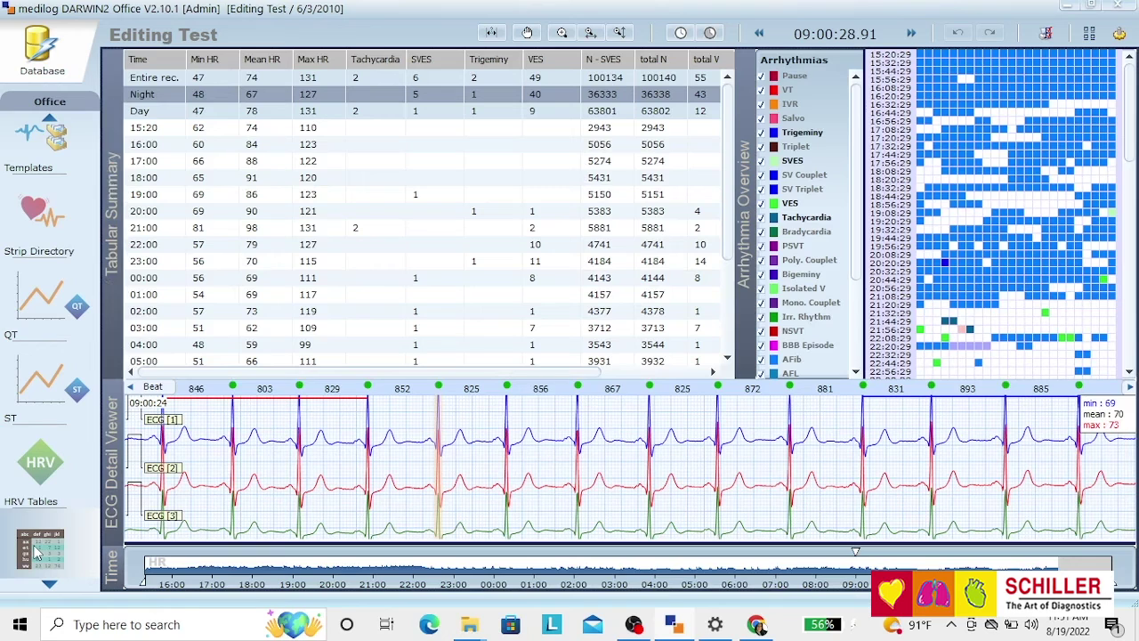
pyautogui.scroll(-1, 39, 547)
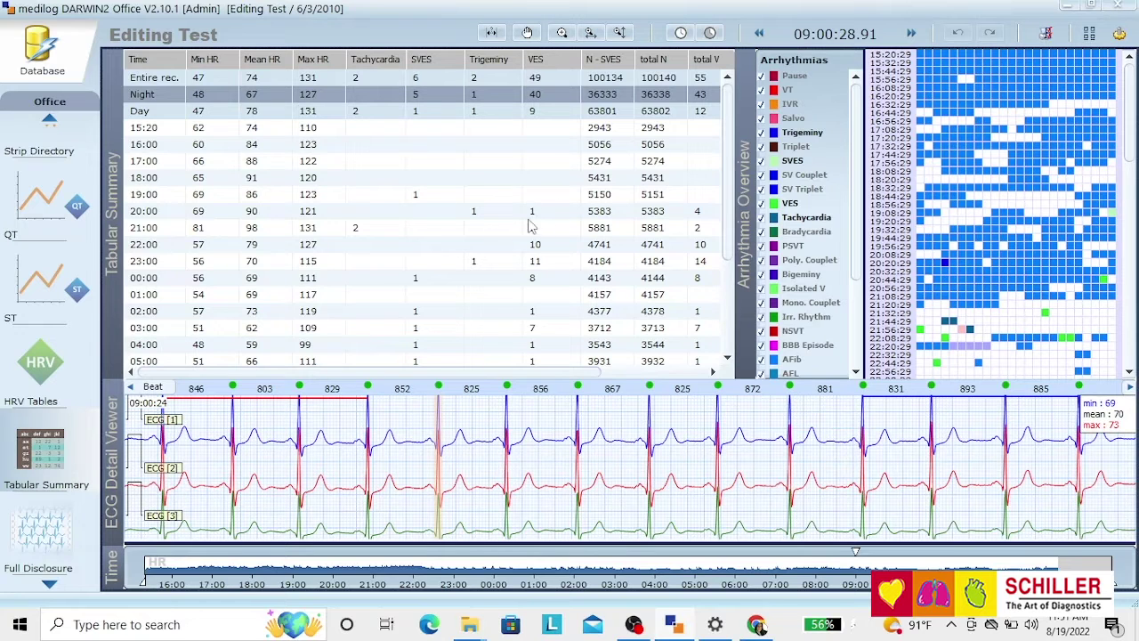
pyautogui.click(538, 247)
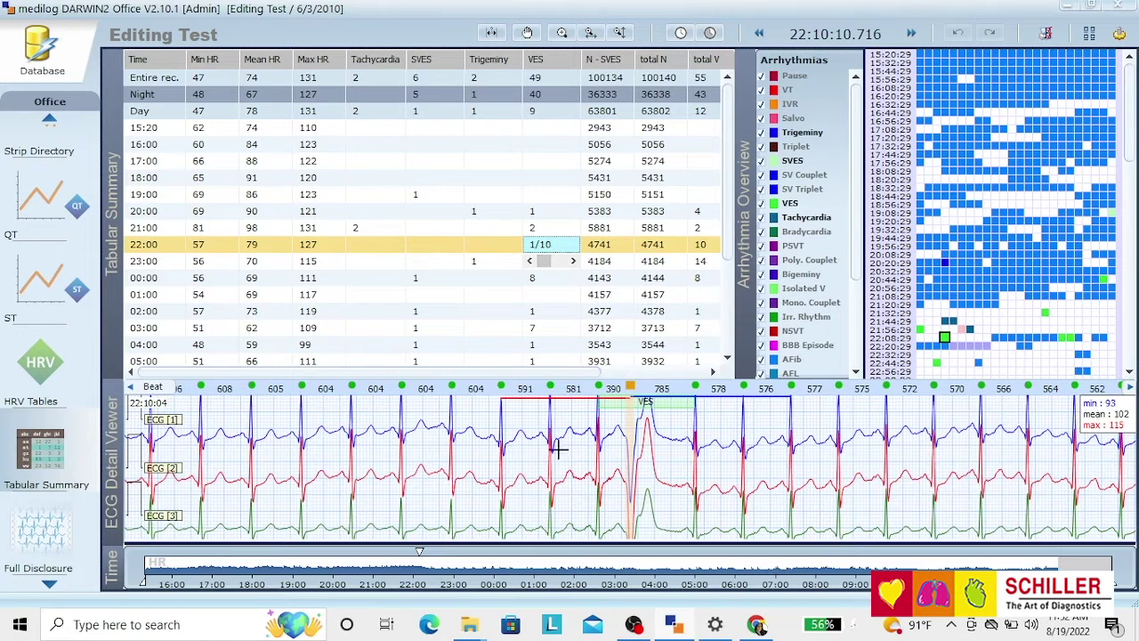
# Step forward through the 22:00 VES events to event 7 of 10
pyautogui.click(573, 261)
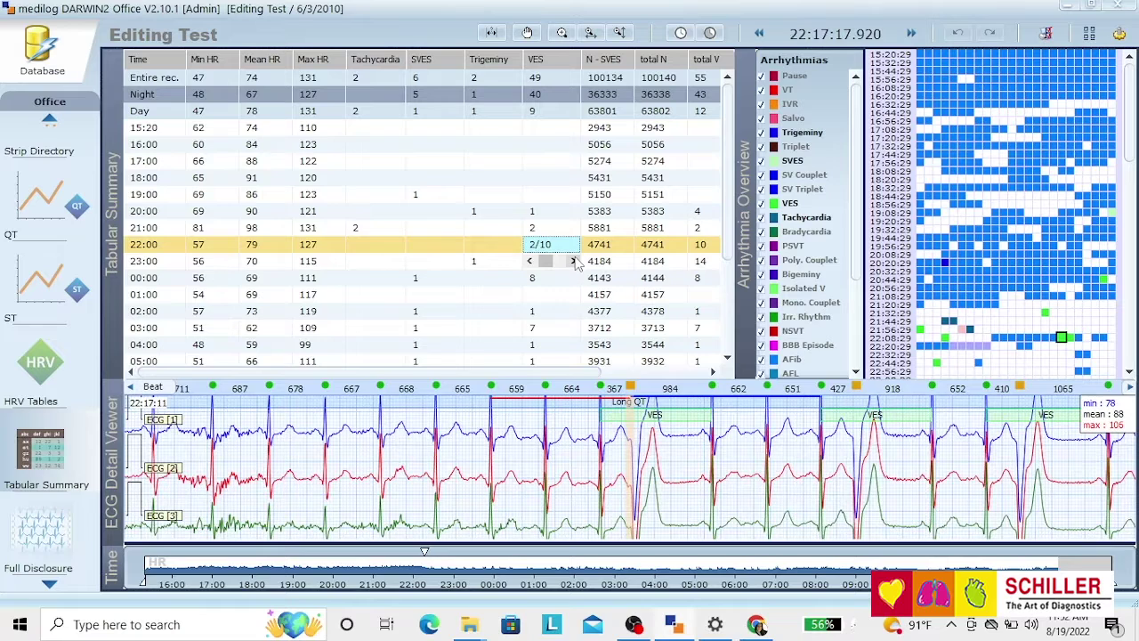
pyautogui.click(573, 262)
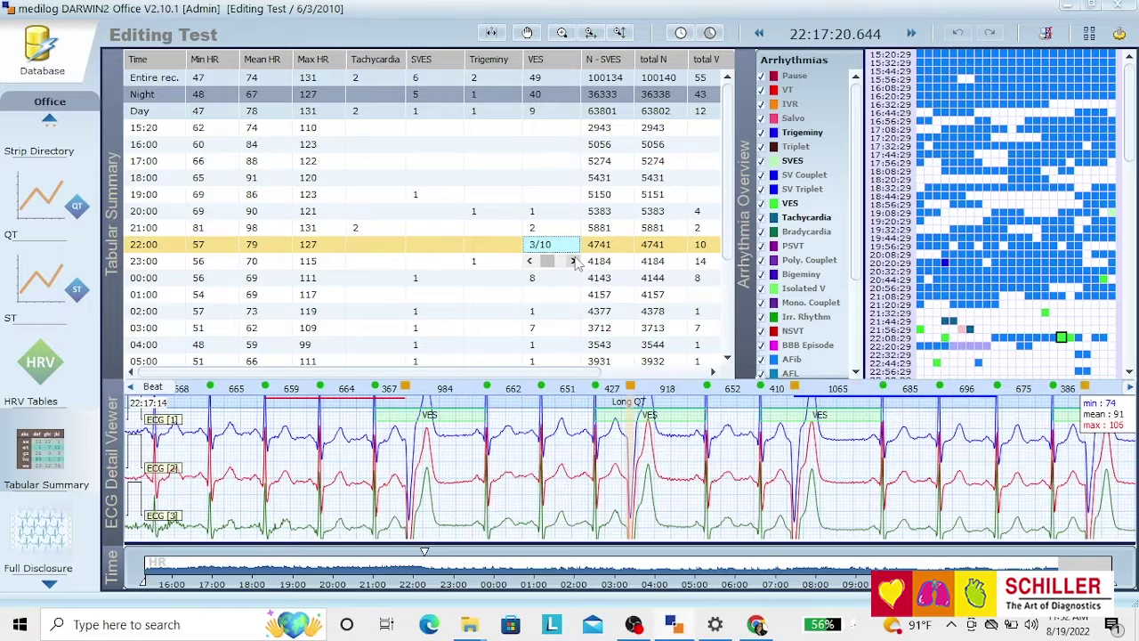
pyautogui.click(573, 261)
pyautogui.click(573, 261)
pyautogui.click(573, 262)
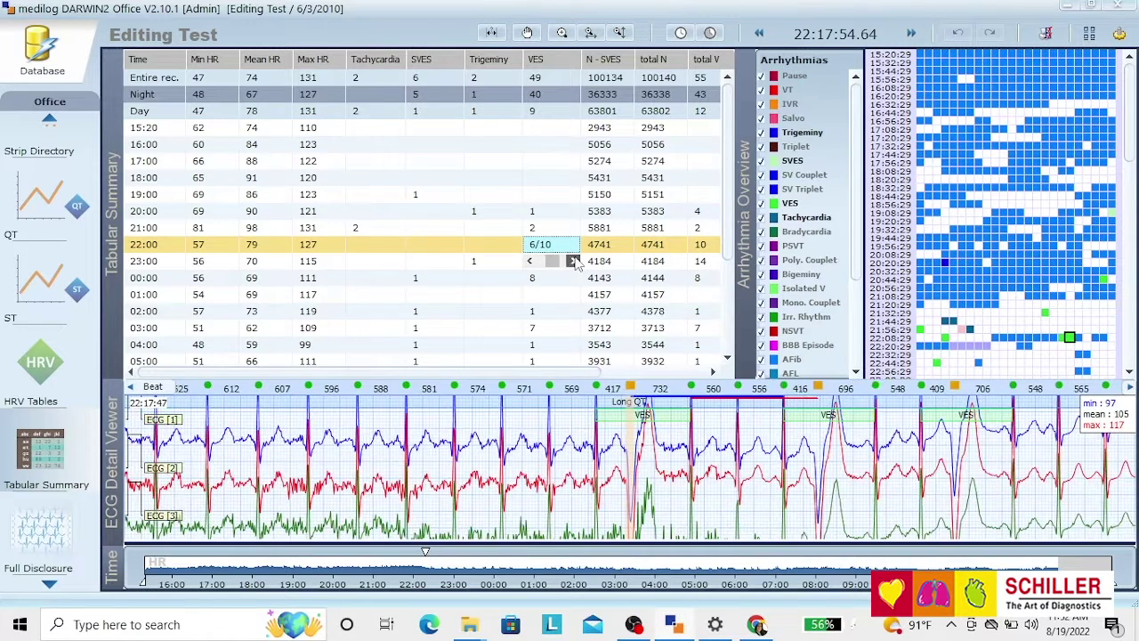
pyautogui.click(573, 262)
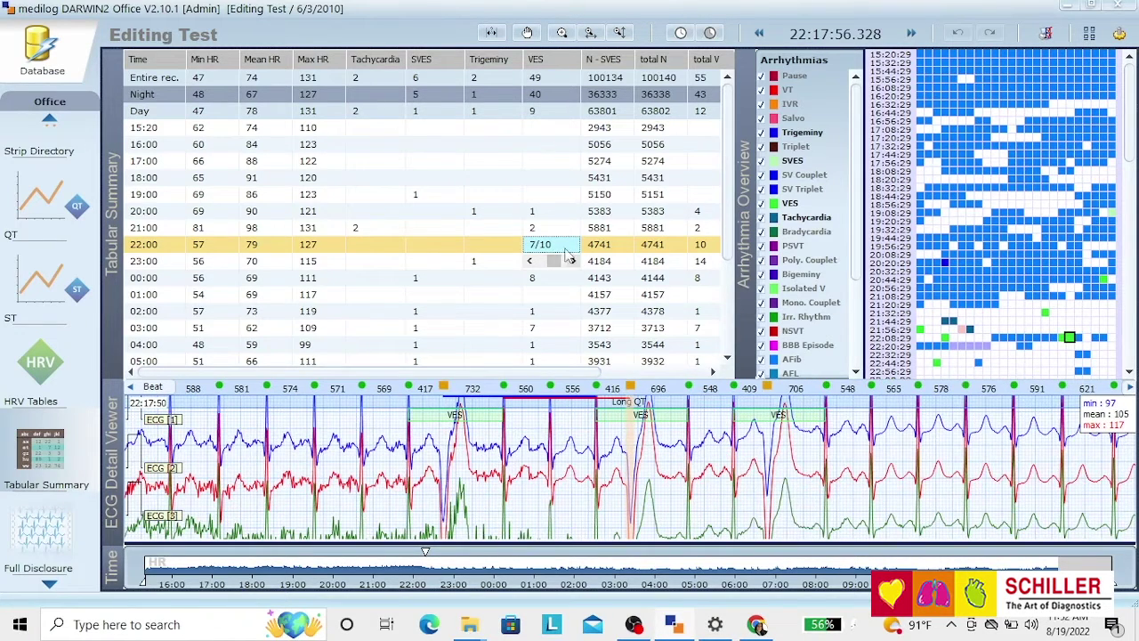
# Show the Full Disclosure strips and view the 22:16:38, 20:05:33 and ~16:20 strips in detail
pyautogui.click(42, 539)
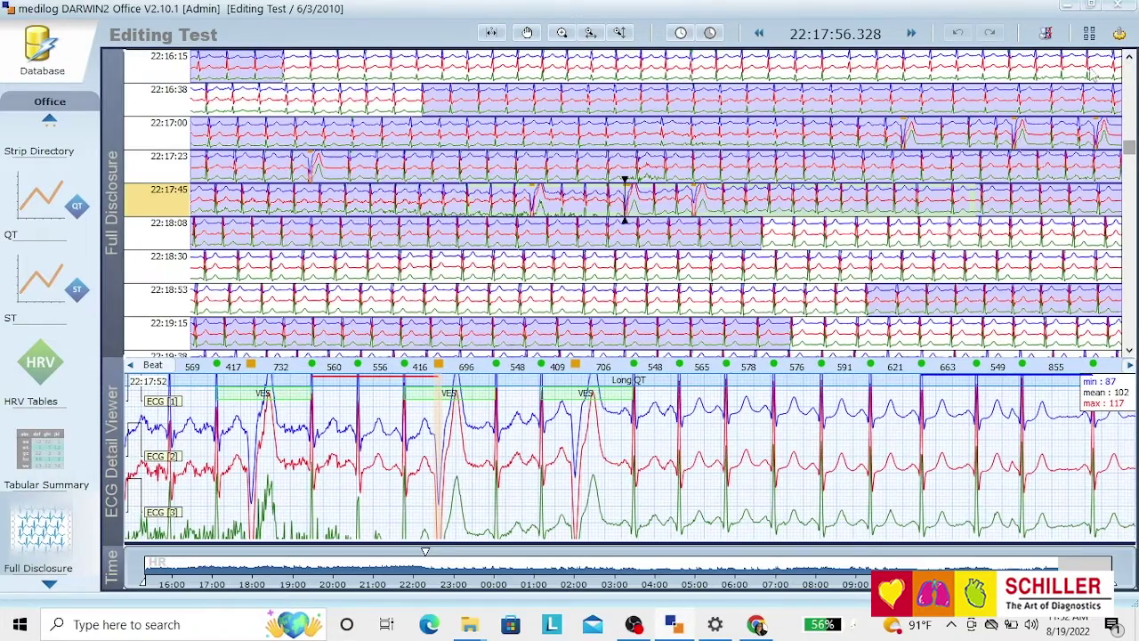
pyautogui.moveTo(1132, 147)
pyautogui.mouseDown()
pyautogui.moveTo(1136, 55)
pyautogui.moveTo(1133, 283)
pyautogui.moveTo(1129, 78)
pyautogui.moveTo(1128, 147)
pyautogui.mouseUp()
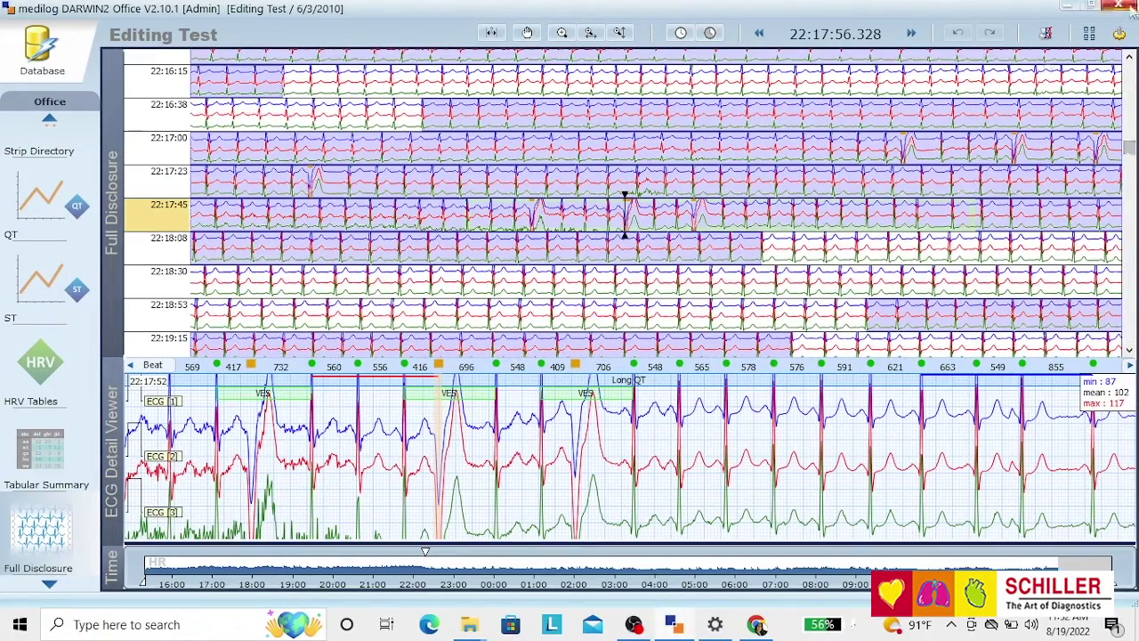
pyautogui.click(722, 115)
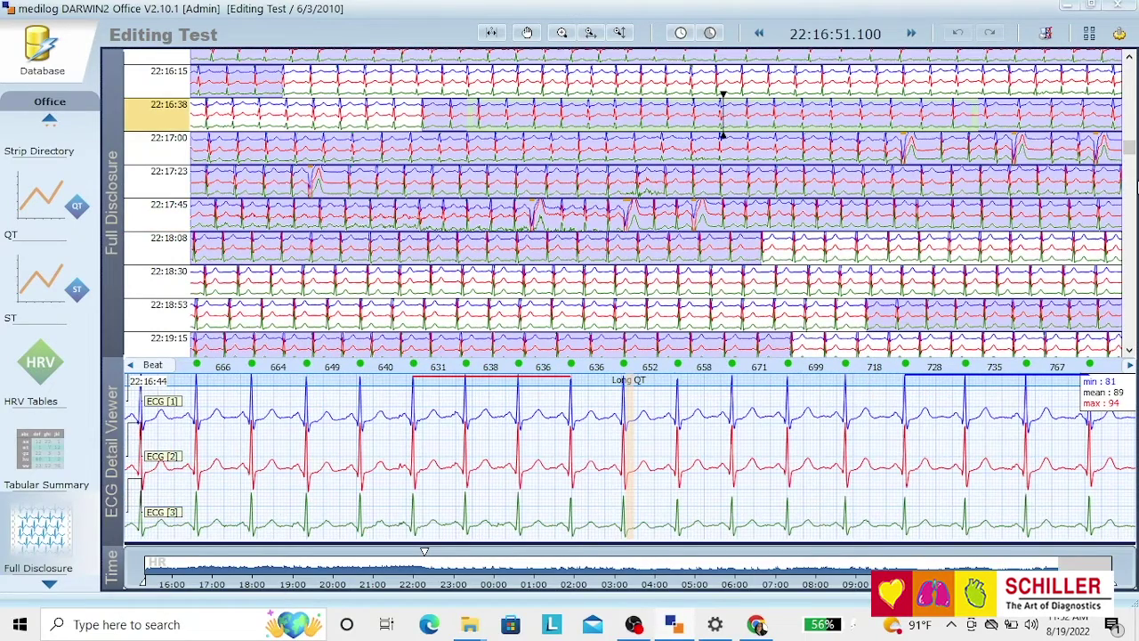
pyautogui.moveTo(1132, 153); pyautogui.dragTo(1128, 82)
pyautogui.click(976, 115)
pyautogui.click(974, 129)
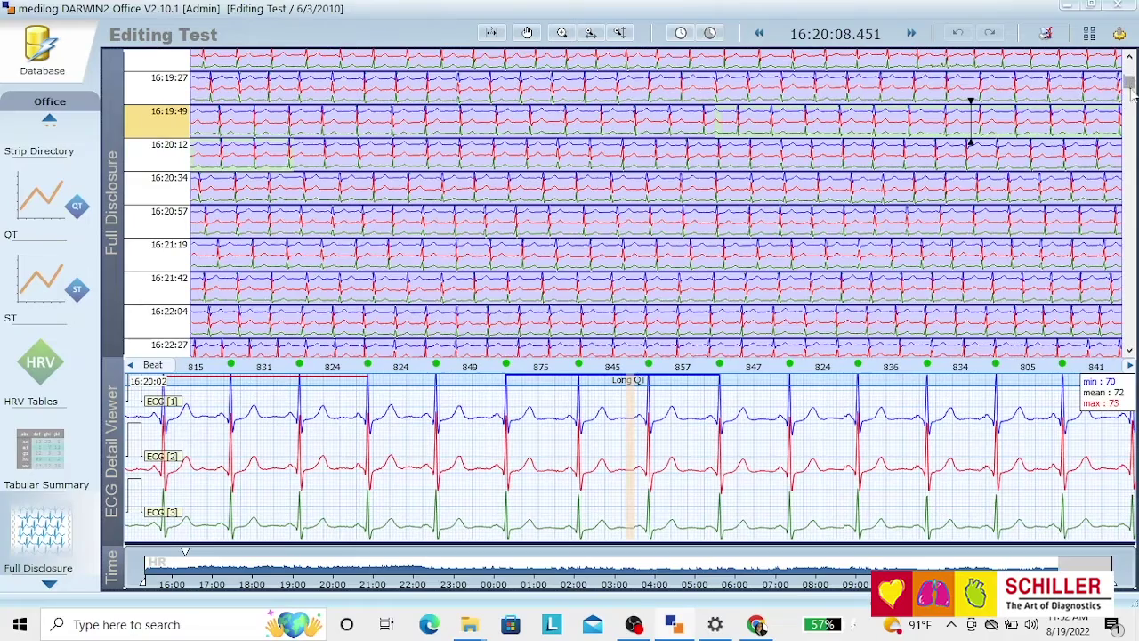
# Scroll through the strips and view the 20:18:42 strip in the ECG detail viewer
pyautogui.moveTo(1128, 82); pyautogui.dragTo(1131, 126)
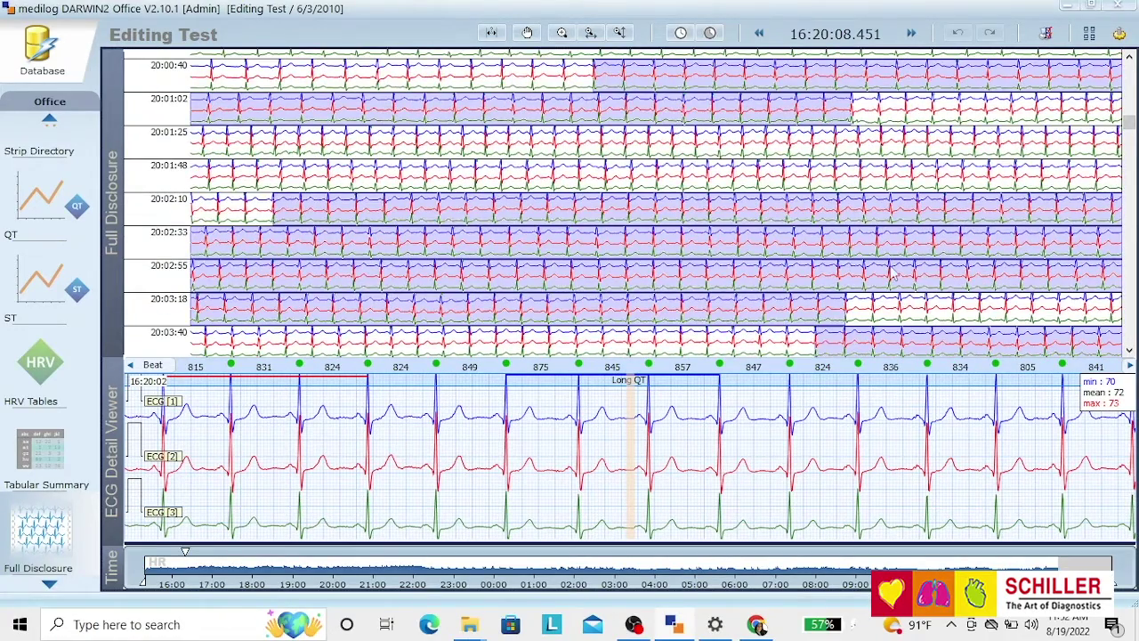
pyautogui.scroll(-5, 974, 192)
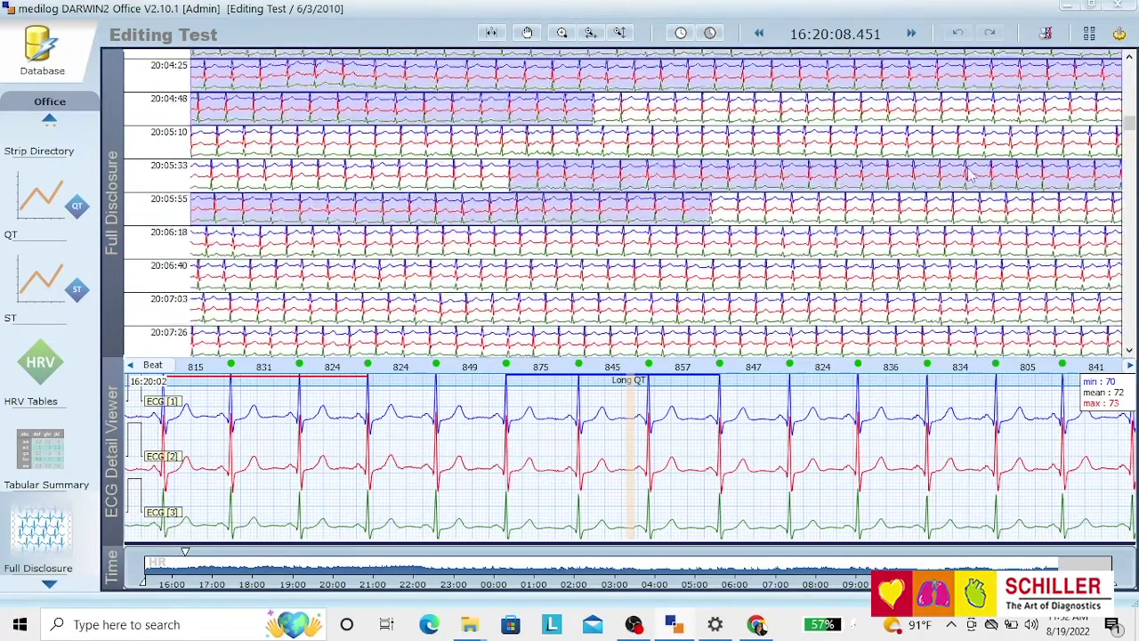
pyautogui.scroll(-10, 970, 173)
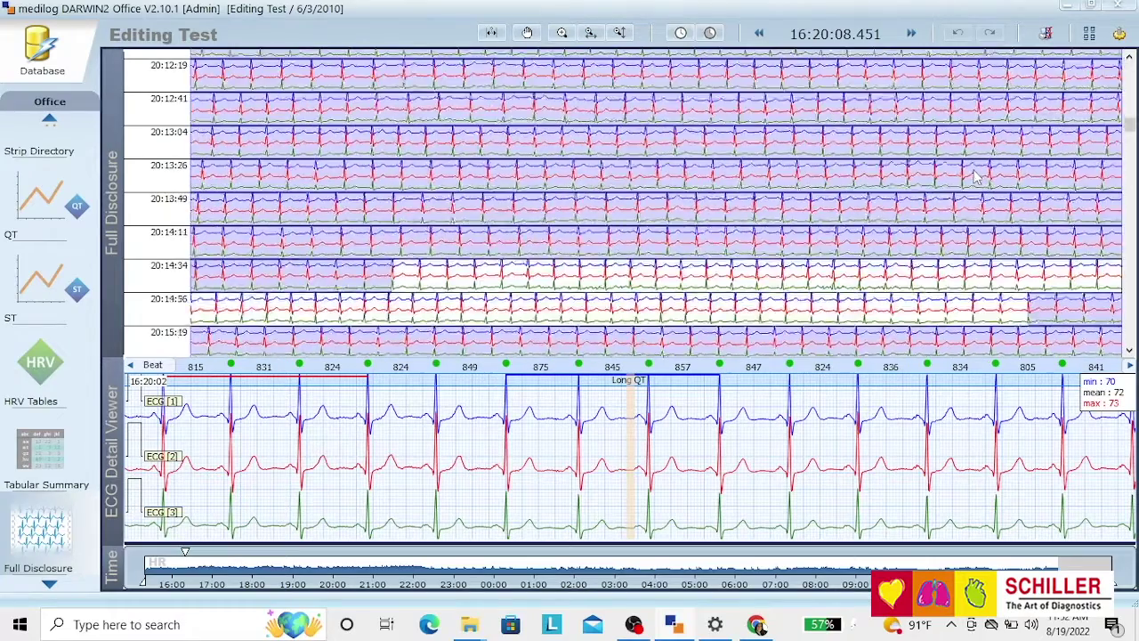
pyautogui.scroll(-2, 947, 228)
pyautogui.click(859, 241)
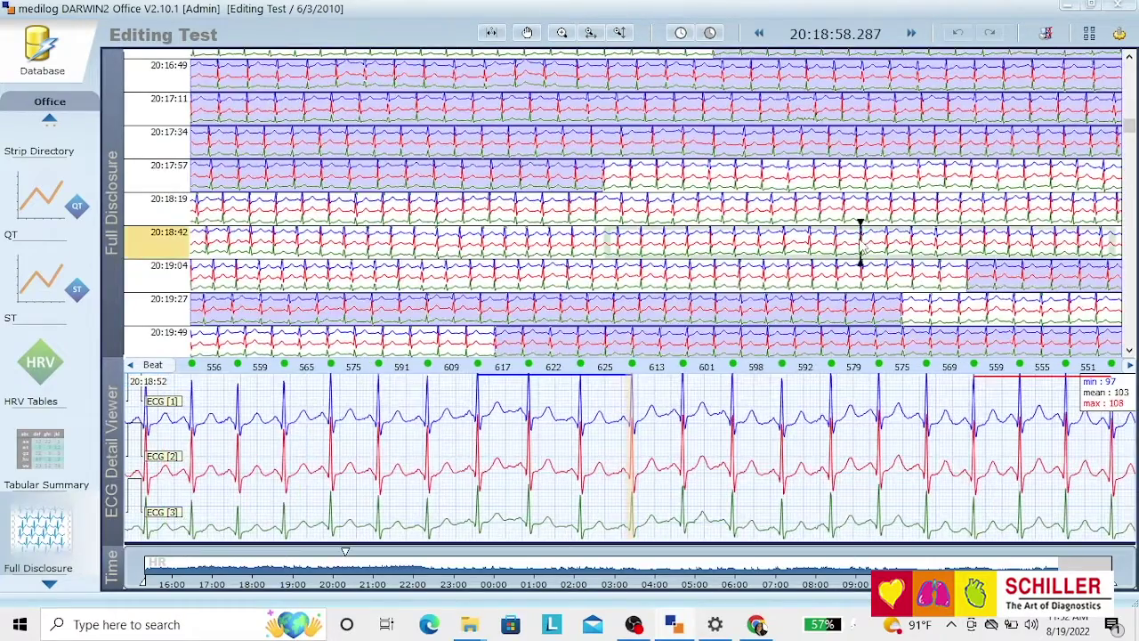
pyautogui.rightClick(664, 418)
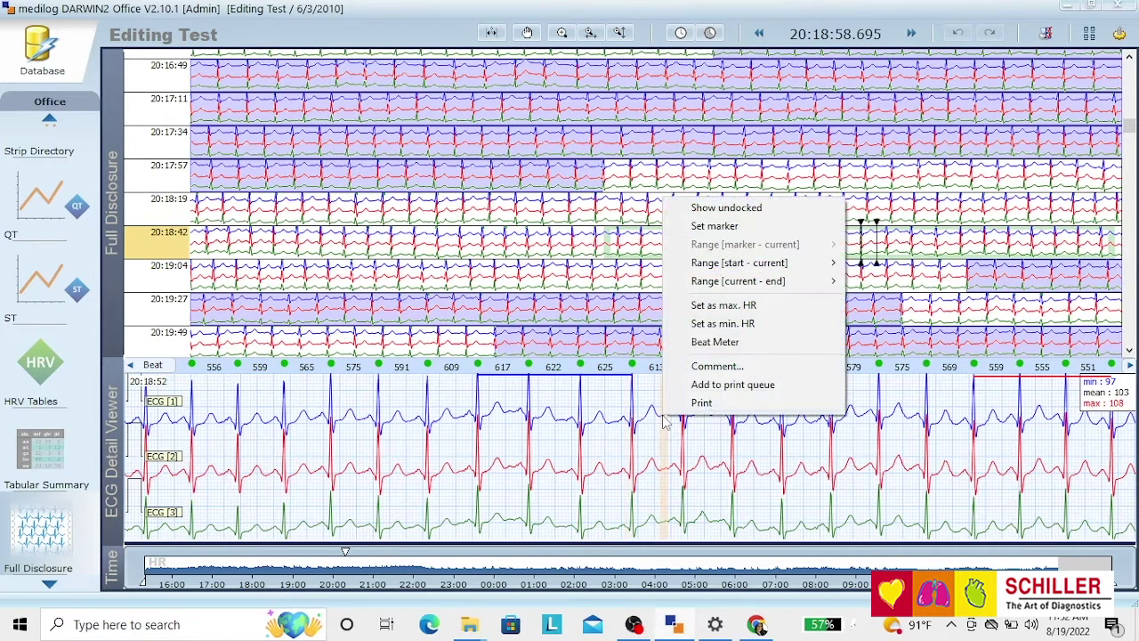
pyautogui.click(737, 389)
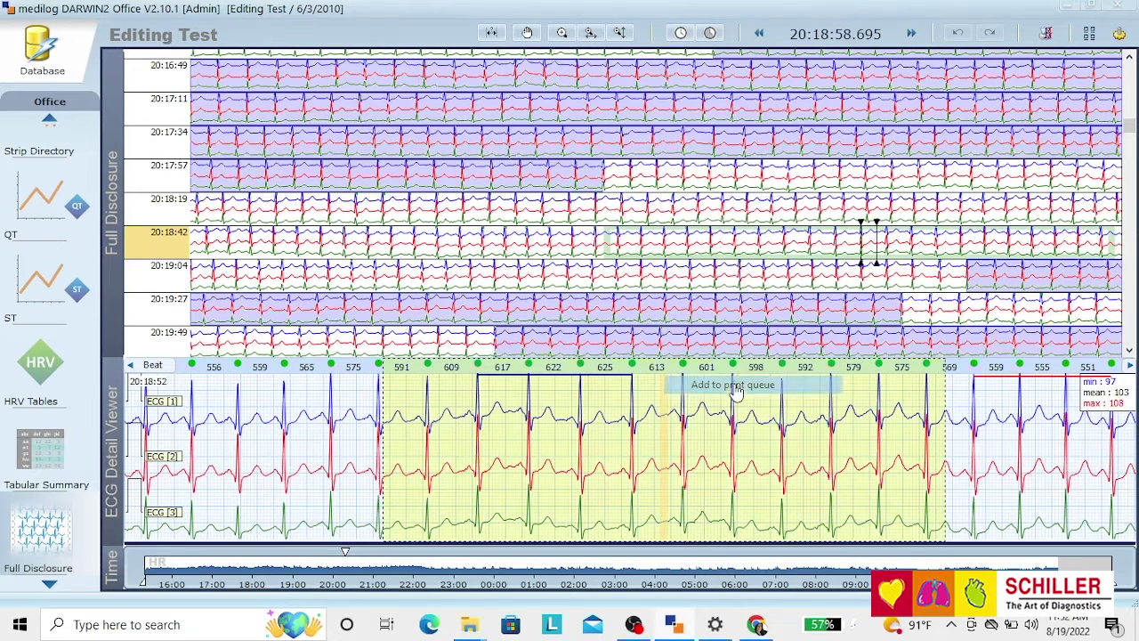
pyautogui.click(713, 434)
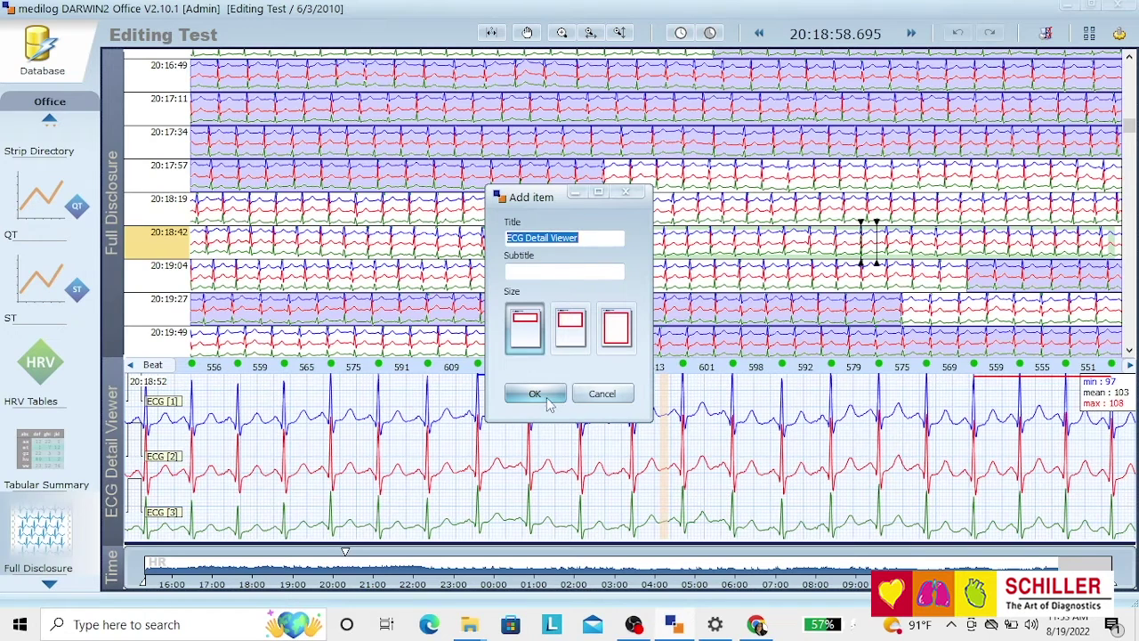
pyautogui.click(601, 394)
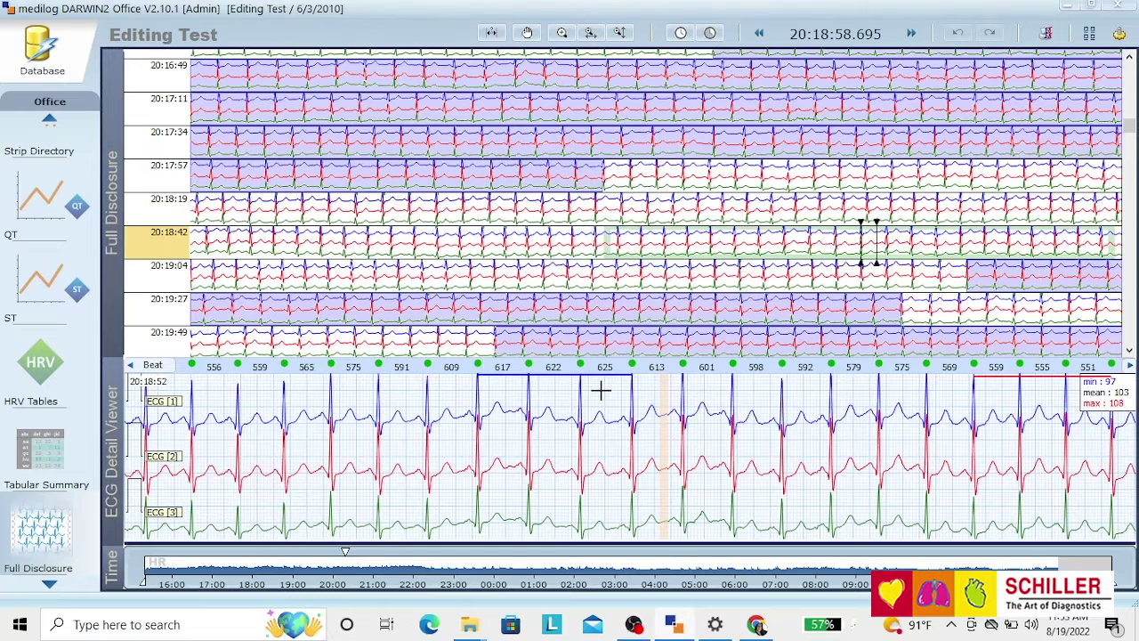
pyautogui.scroll(-1, 45, 432)
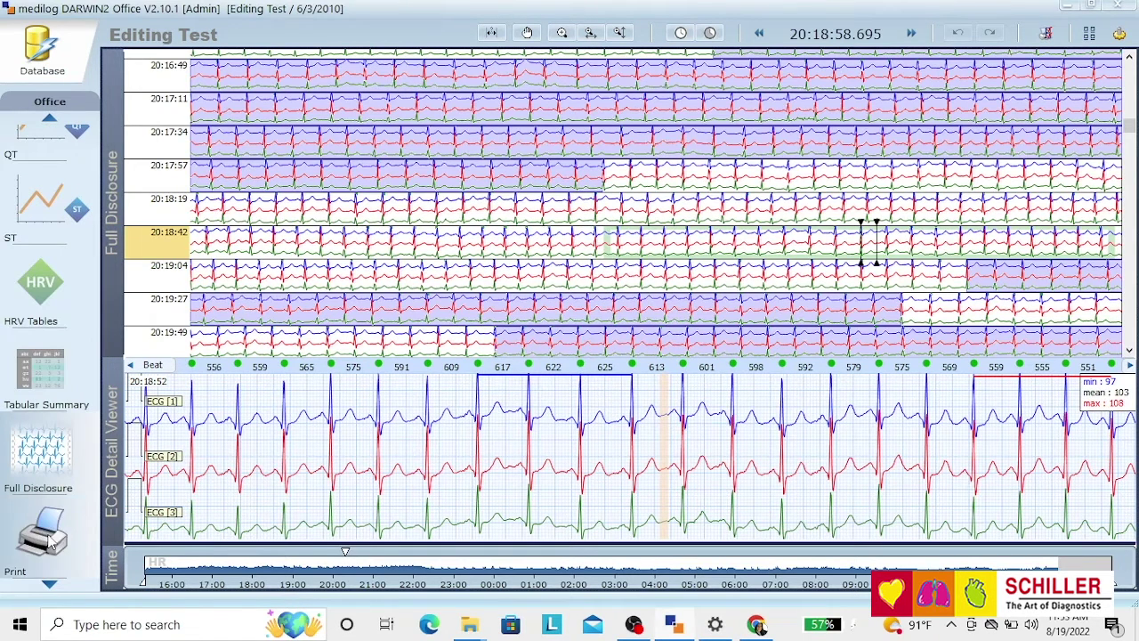
# Show the Trends page with arrhythmia, RR interval and heart rate curves
pyautogui.scroll(3, 44, 525)
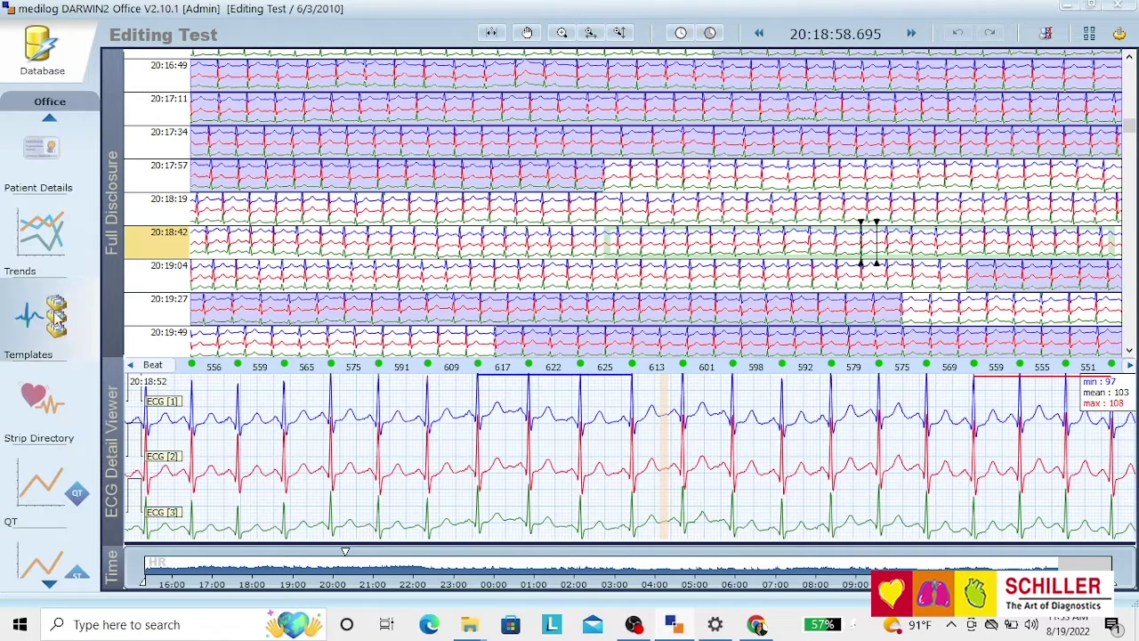
pyautogui.click(44, 234)
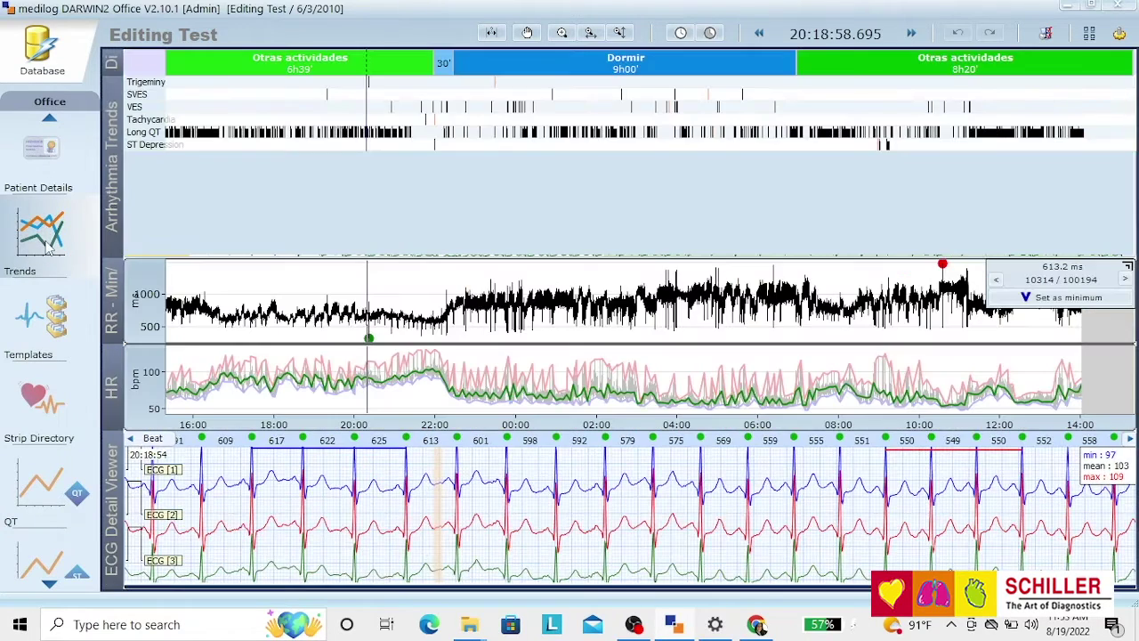